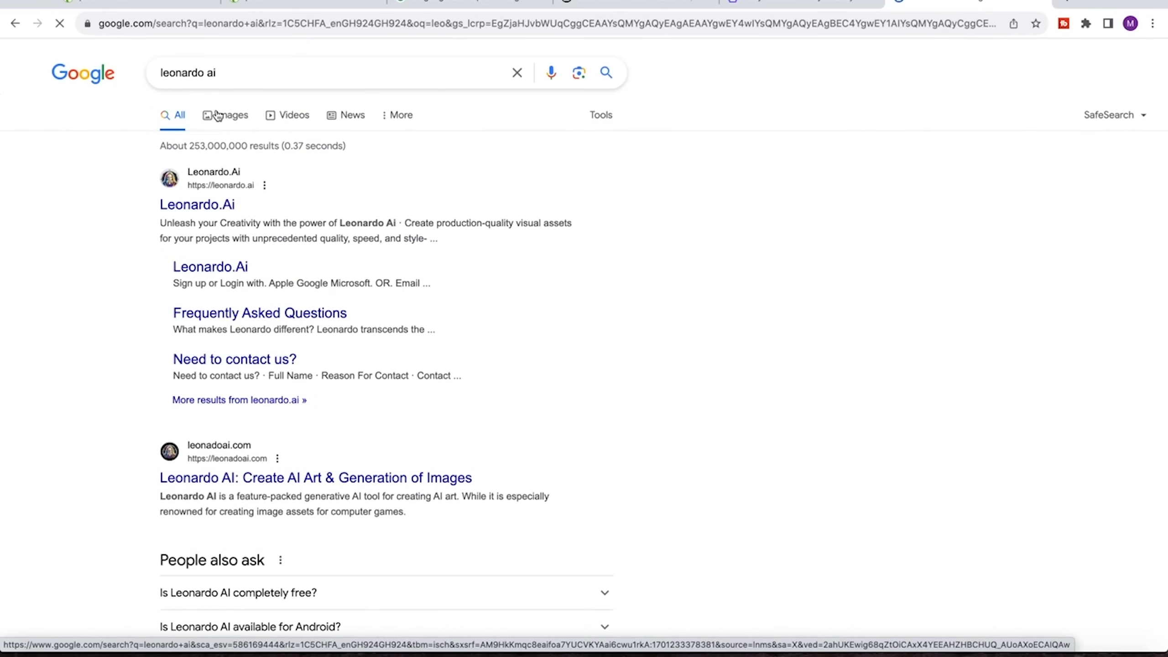
Open the Leonardo.Ai website in a new tab and create an account with an existing Google account
{"action": "right_click", "coordinate": [183, 204]}
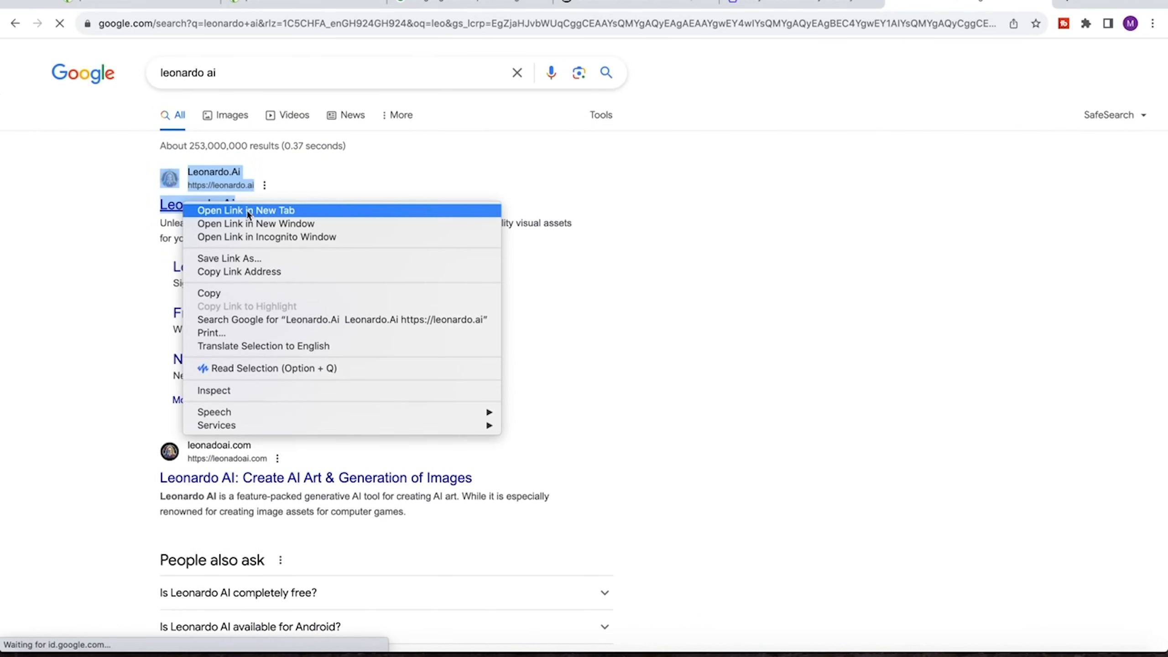
{"action": "left_click", "coordinate": [221, 211]}
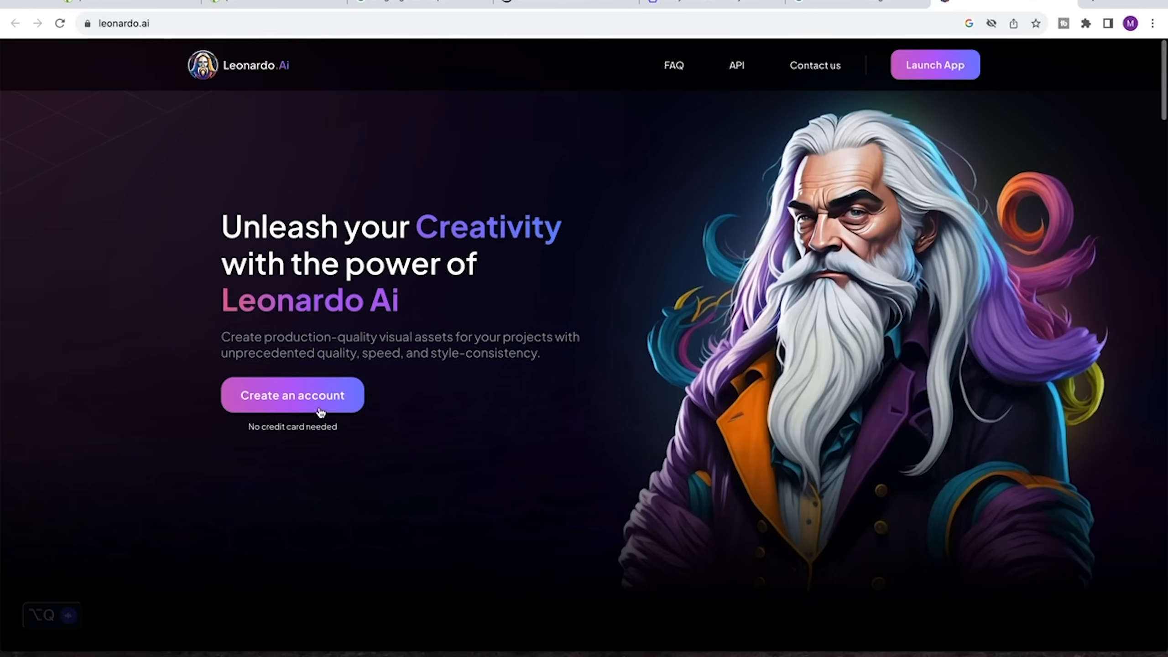
{"action": "left_click", "coordinate": [299, 404]}
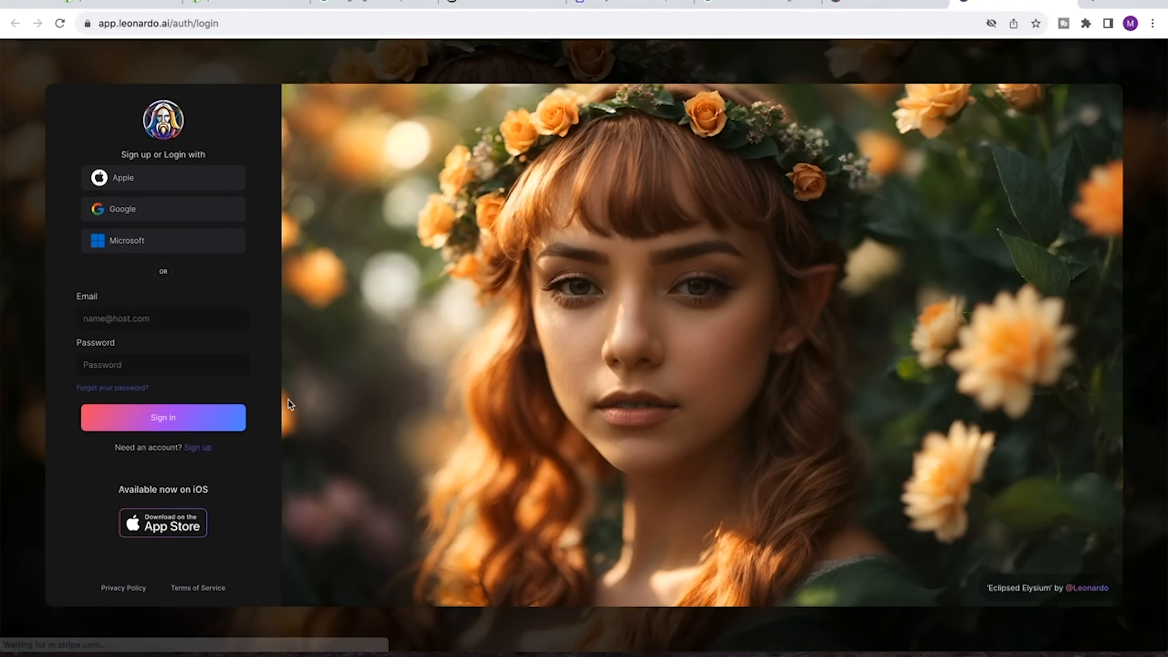
{"action": "left_click", "coordinate": [118, 219]}
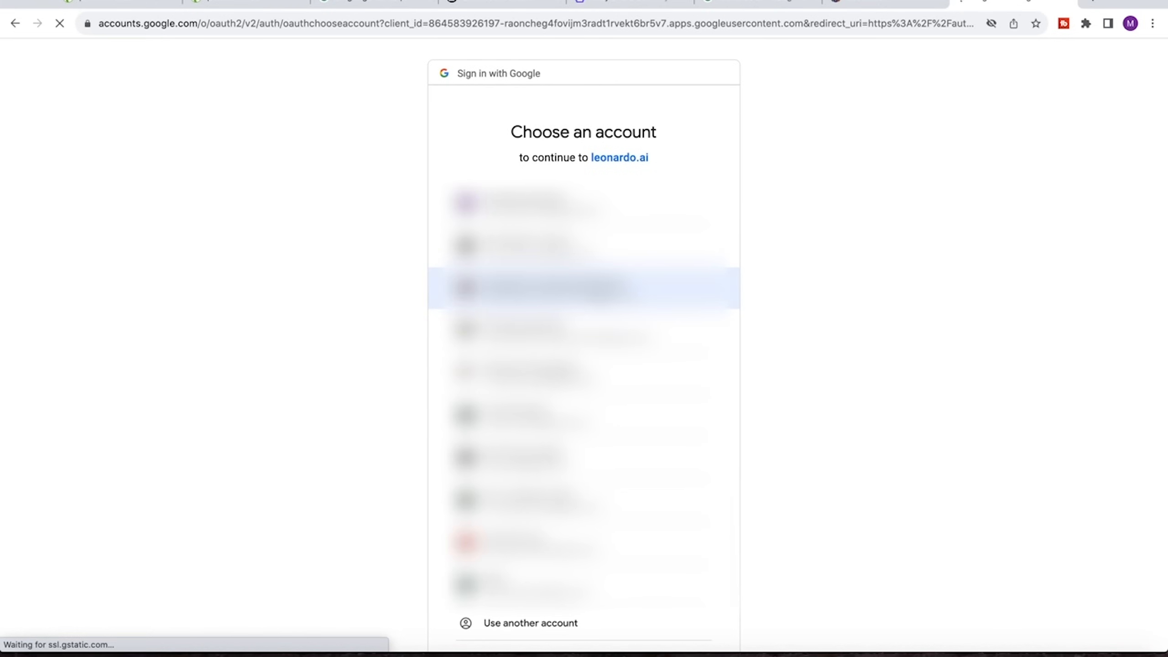
{"action": "left_click", "coordinate": [637, 297]}
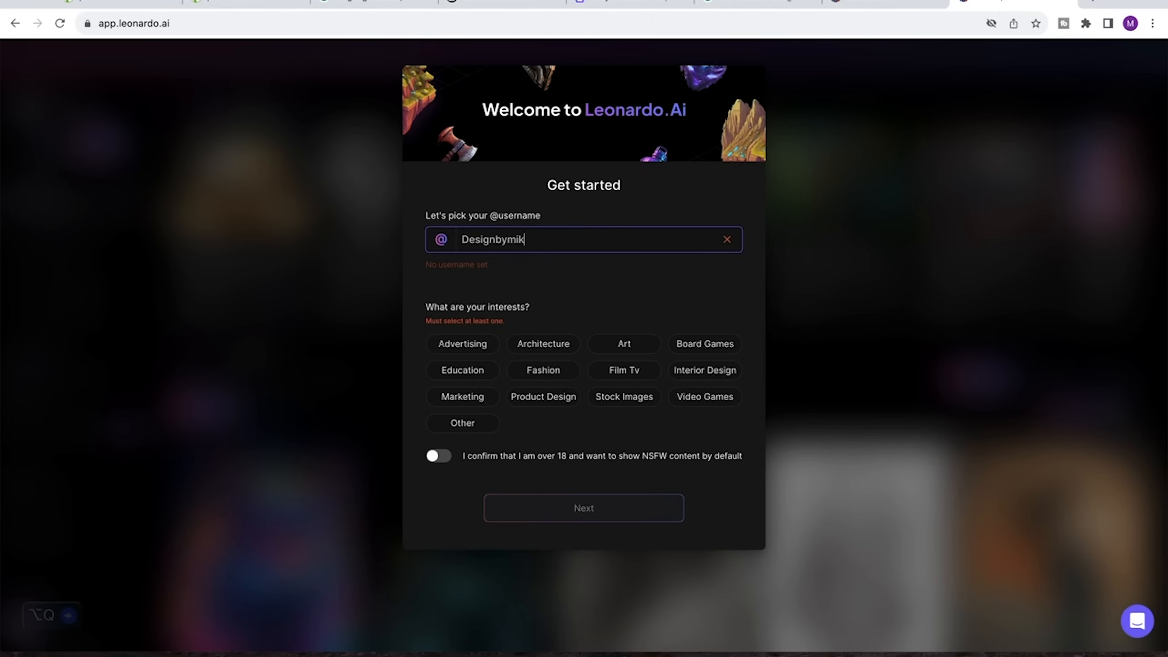
Complete the sign-up profile with a username, the Stock Images interest, over-18 NSFW content enabled and the Enthusiast role
{"action": "left_click", "coordinate": [656, 292]}
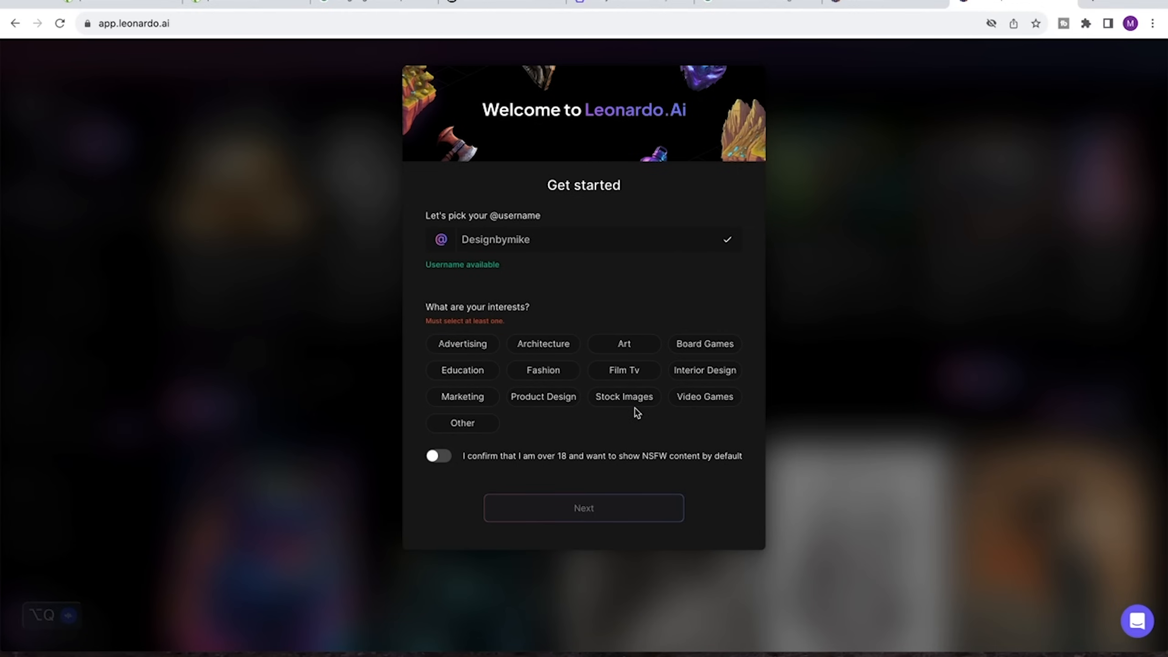
{"action": "left_click", "coordinate": [616, 398]}
{"action": "left_click", "coordinate": [436, 461]}
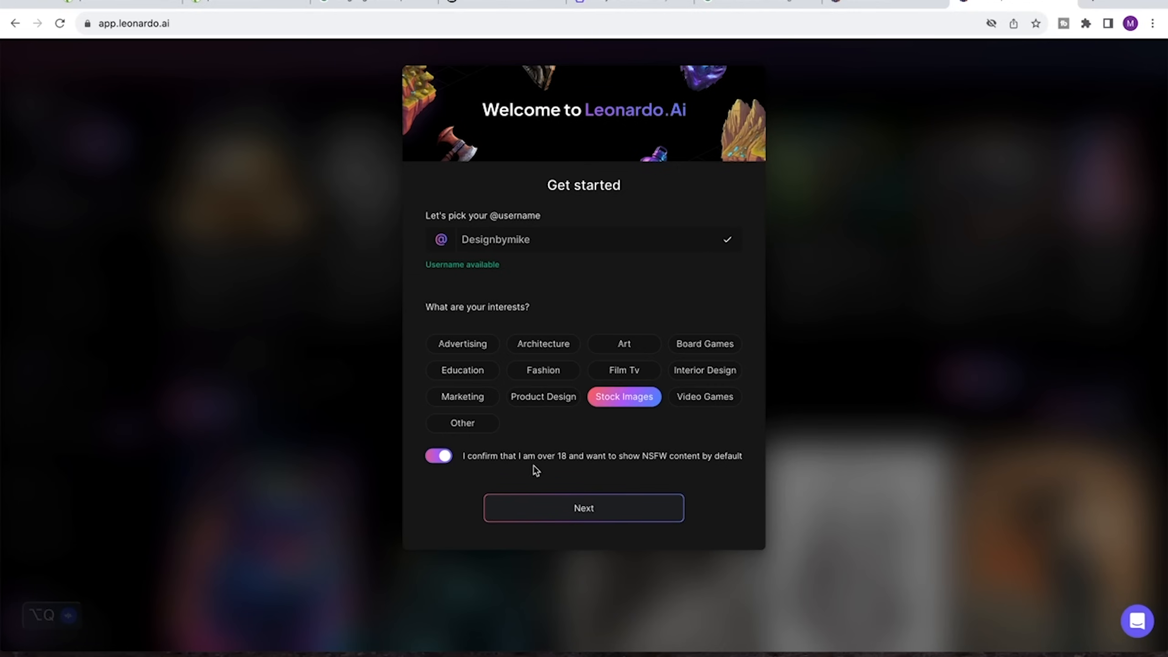
{"action": "left_click", "coordinate": [570, 514]}
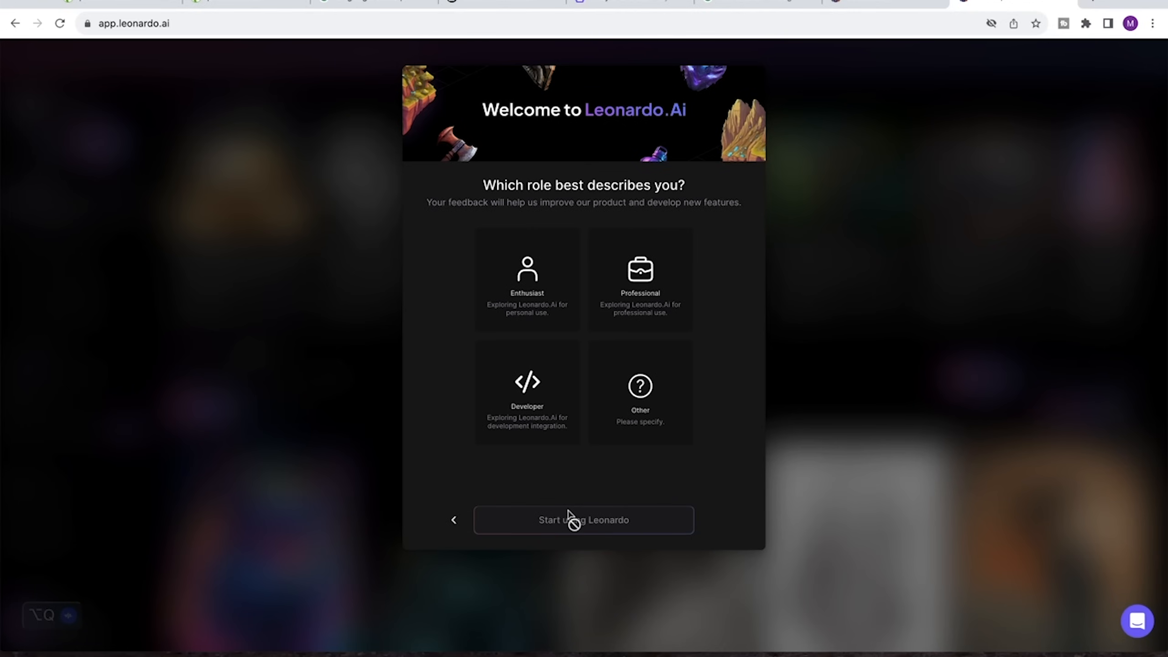
{"action": "left_click", "coordinate": [526, 278]}
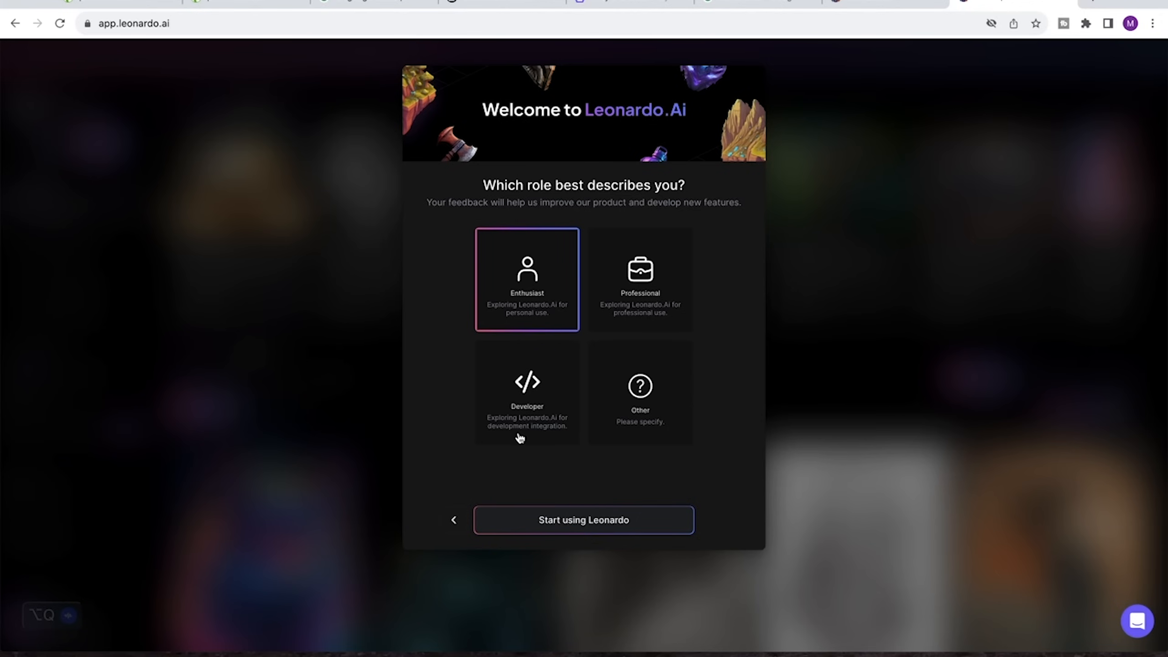
{"action": "left_click", "coordinate": [591, 521]}
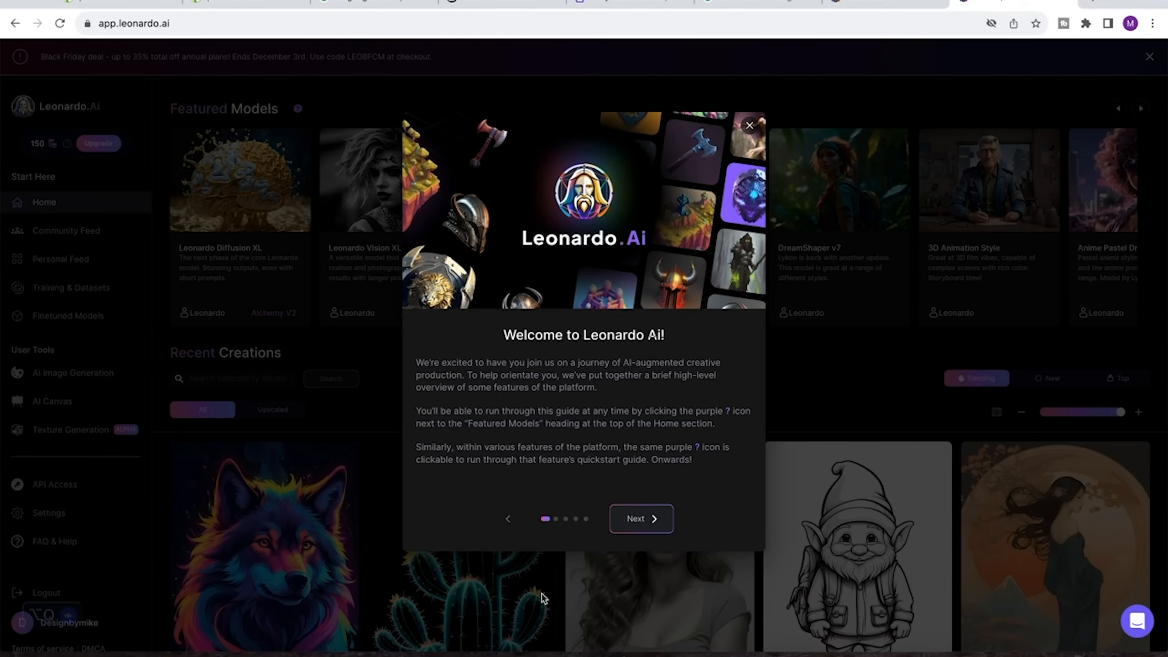
Go through the welcome guide to its end and dismiss the Black Friday banner on the home page
{"action": "left_click", "coordinate": [639, 519]}
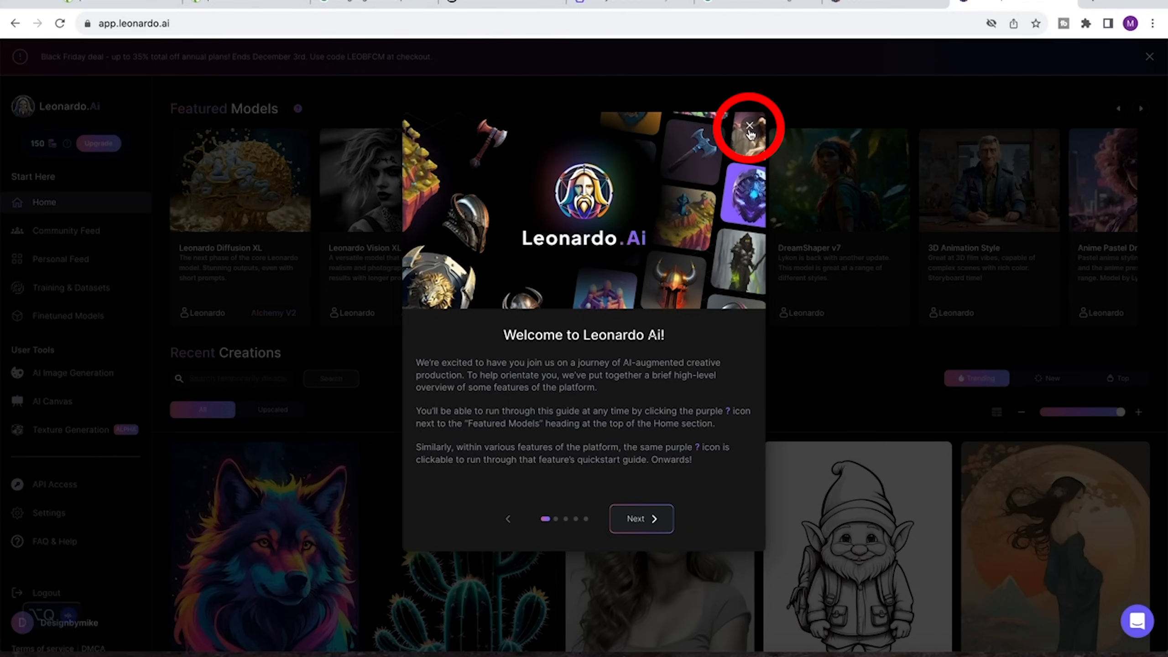
{"action": "left_click", "coordinate": [639, 518]}
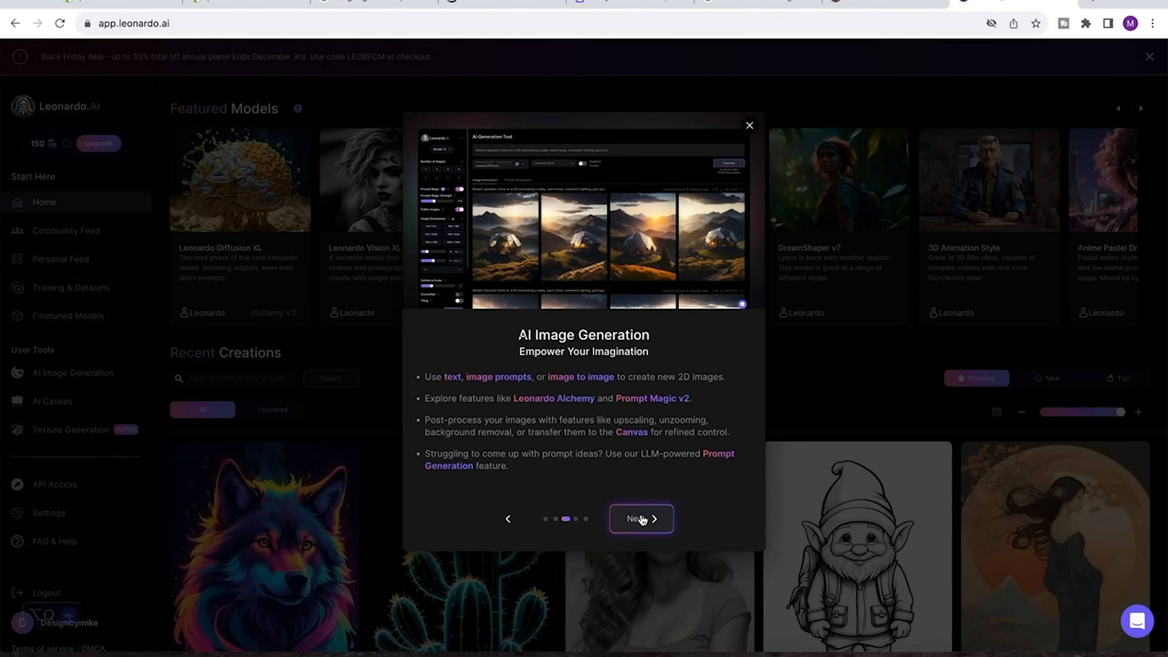
{"action": "left_click", "coordinate": [640, 518]}
{"action": "left_click", "coordinate": [640, 518]}
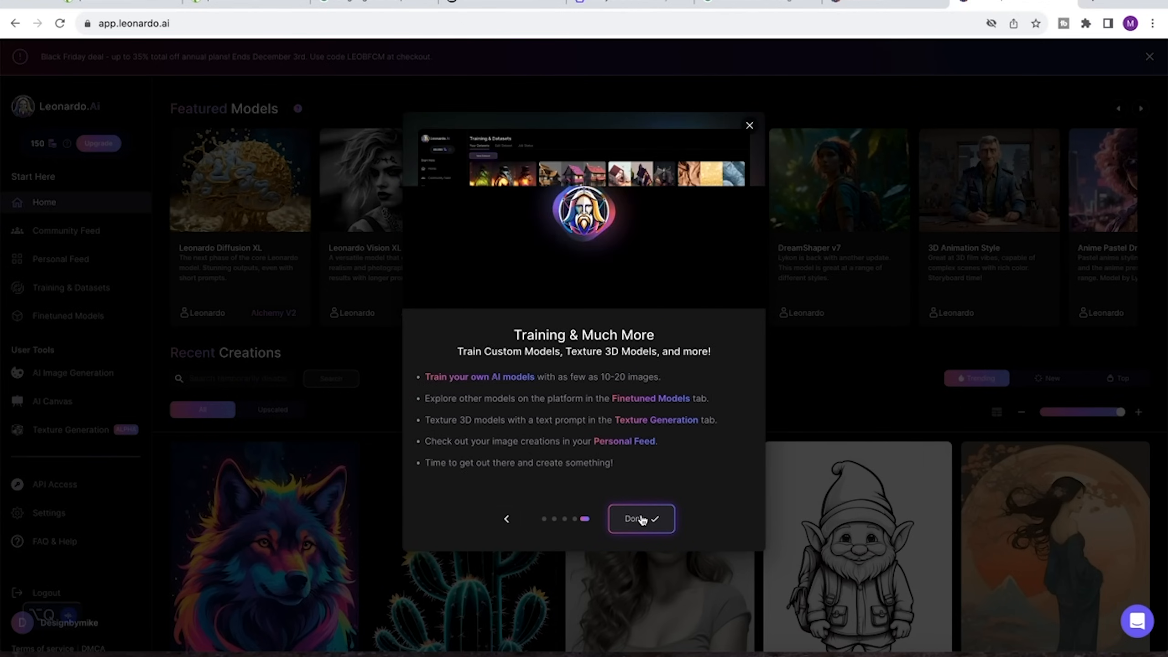
{"action": "left_click", "coordinate": [640, 518]}
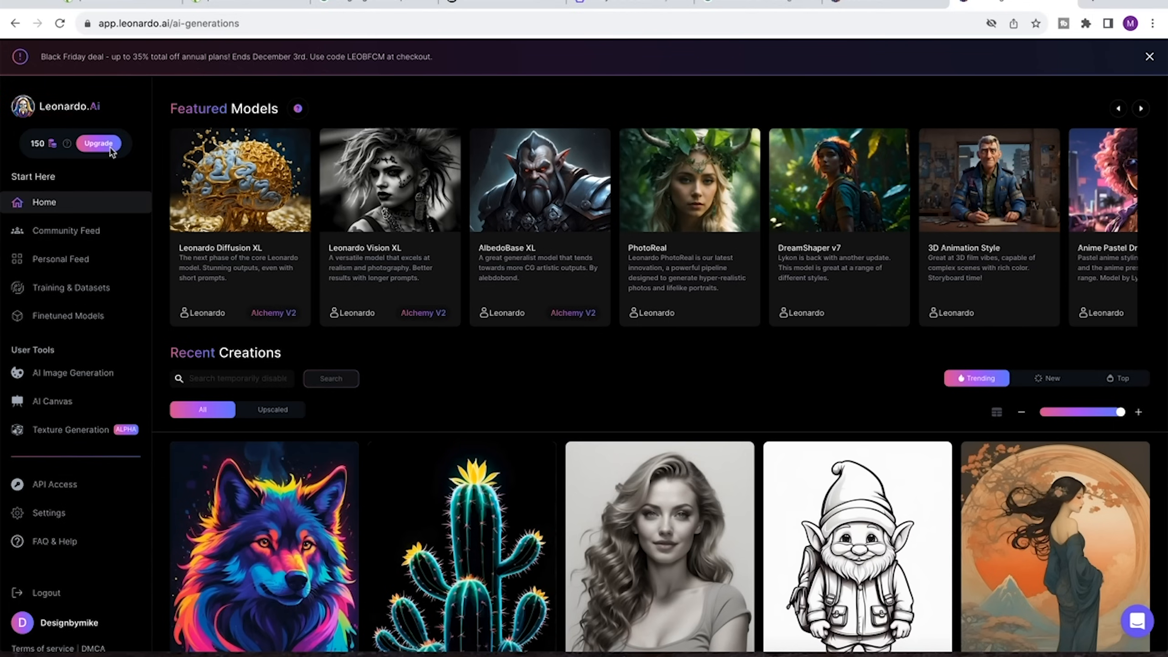
{"action": "left_click", "coordinate": [71, 209]}
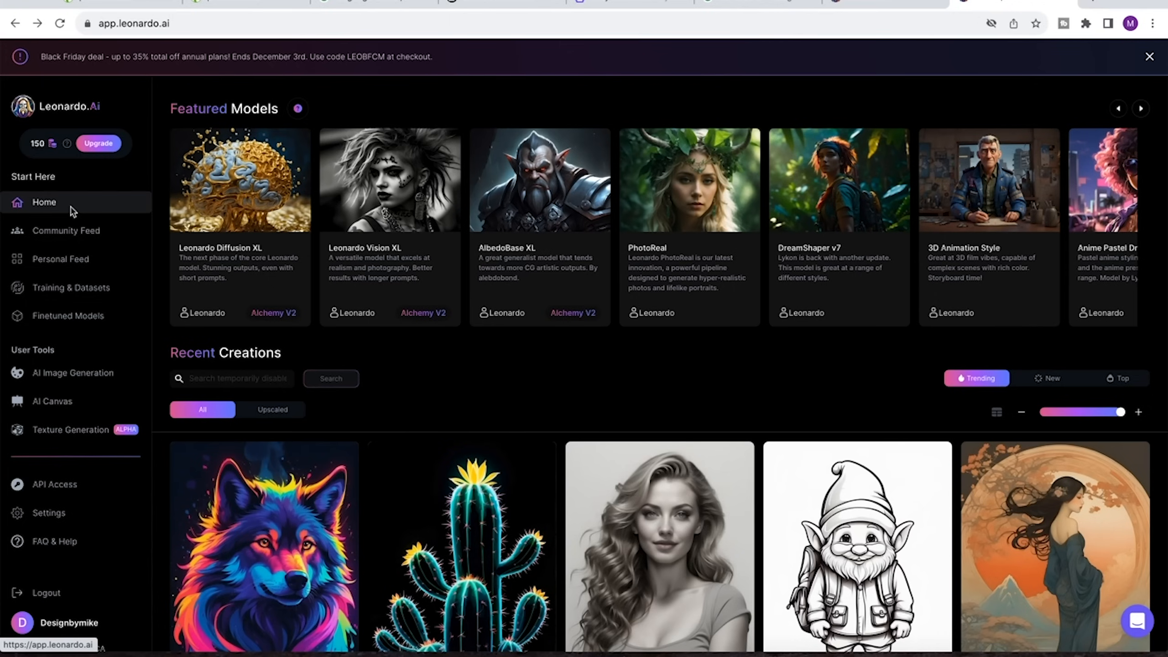
{"action": "left_click", "coordinate": [1149, 56]}
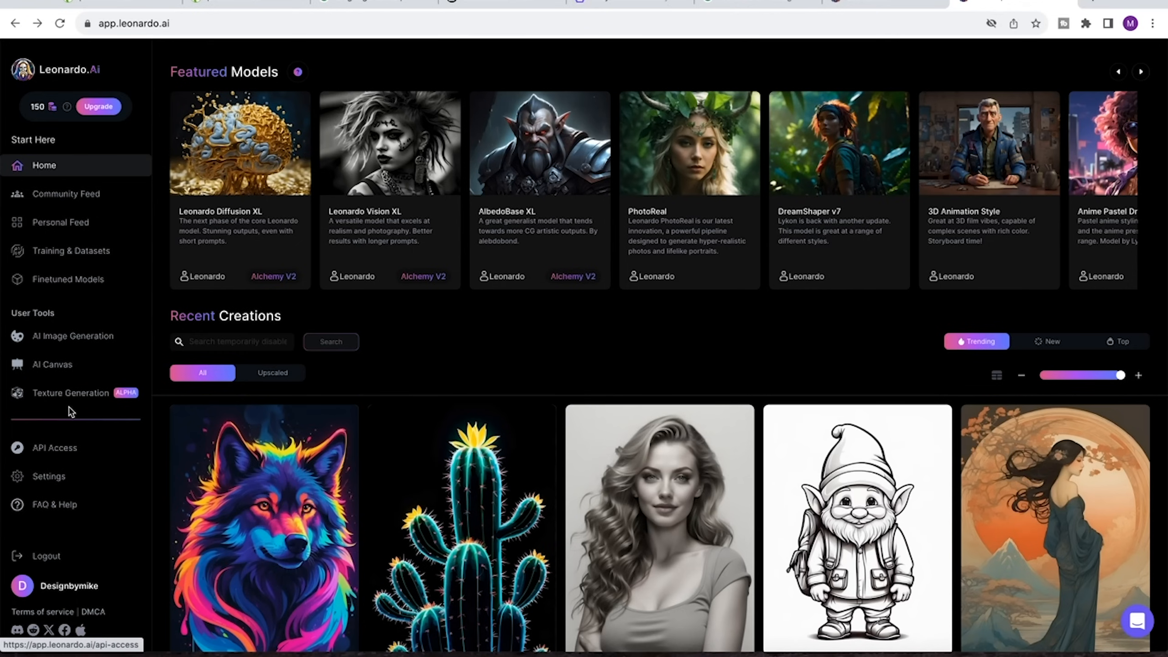
In AI Image Generation, generate a YouTube video wall with good RGB lights, a book shelf with few books, a YouTube play button and tech gadgets
{"action": "left_click", "coordinate": [66, 338]}
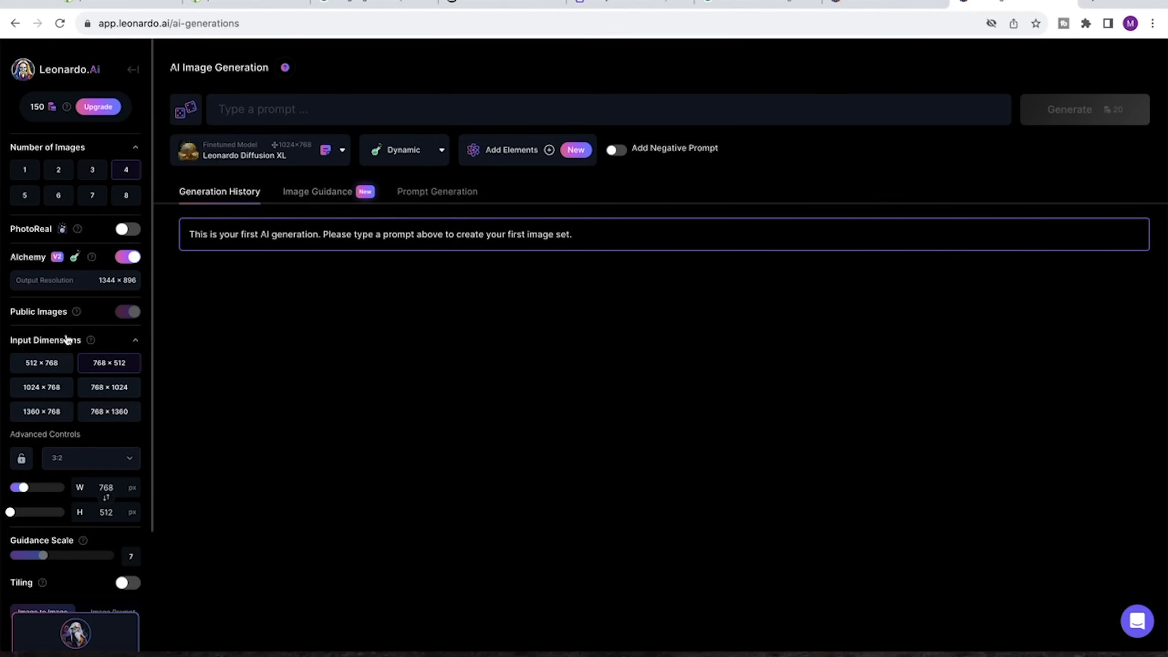
{"action": "type", "text": "Design a beautifully looking wall for a youtube video that has a good RGB light setup it has a nice book shelve with some few books with a youtube play button on one of the book shelve and some tech gadgets"}
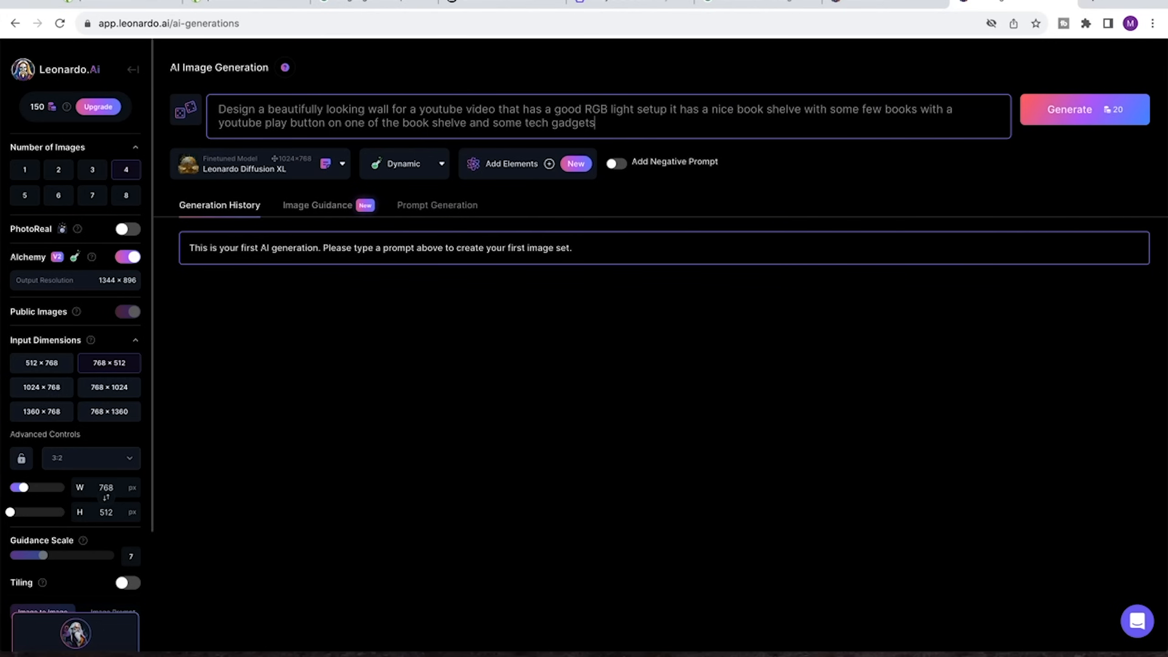
{"action": "type", "text": "on the shelve"}
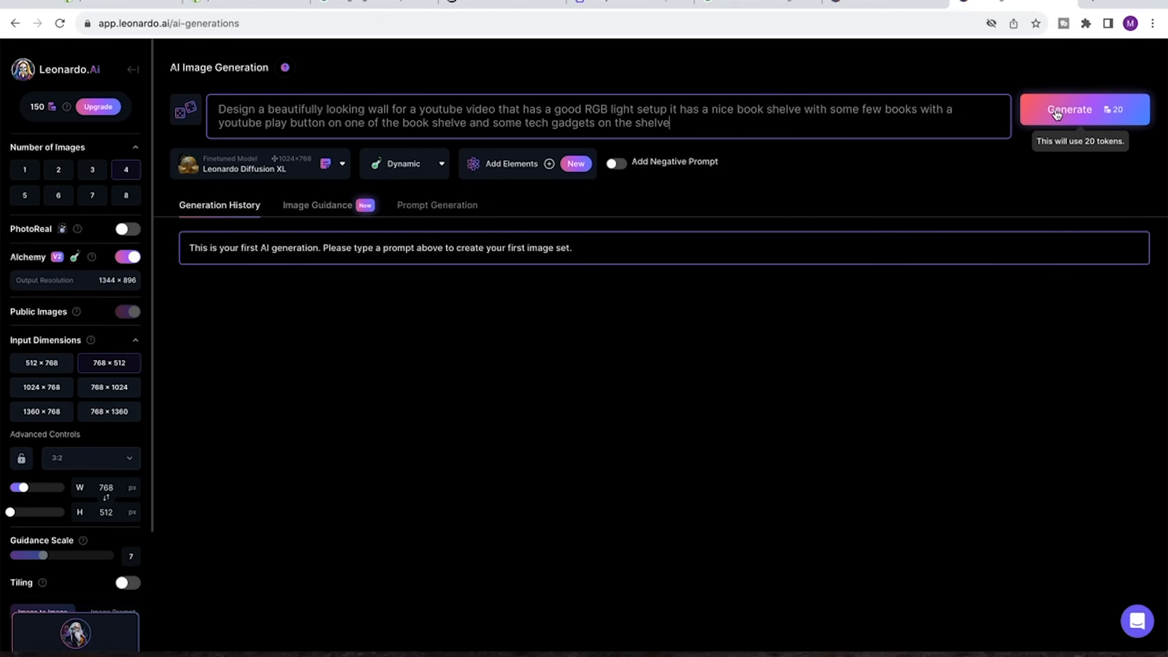
{"action": "left_click", "coordinate": [1057, 113]}
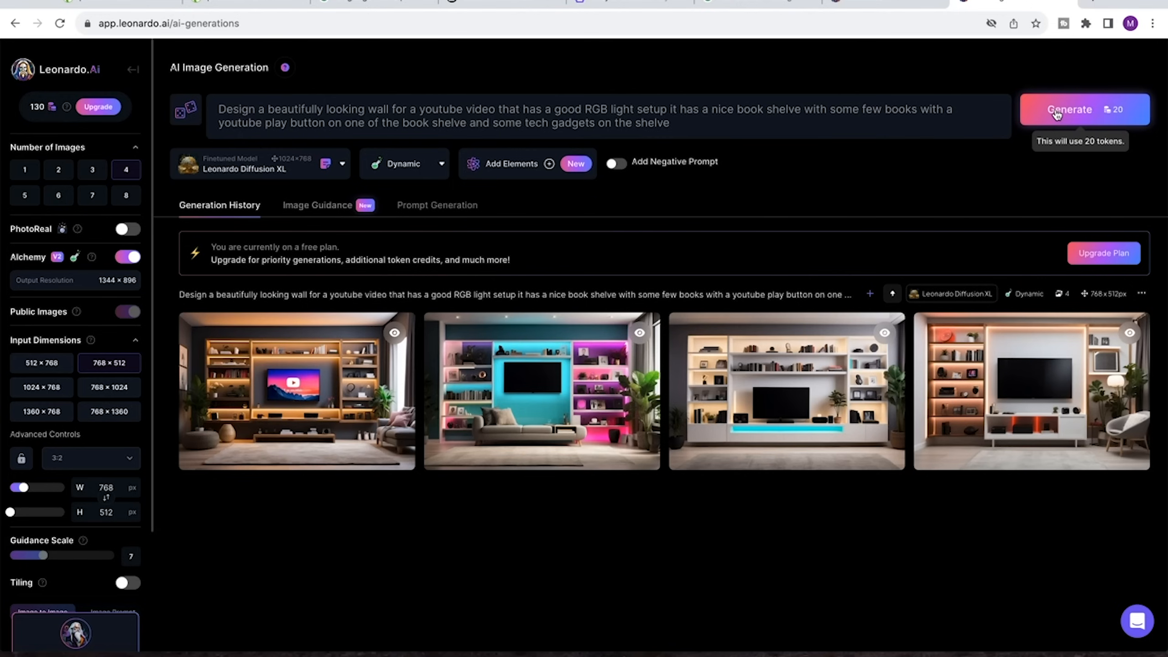
Examine the generated YouTube video wall images one by one at full size
{"action": "left_click", "coordinate": [326, 363]}
{"action": "left_click", "coordinate": [1005, 353]}
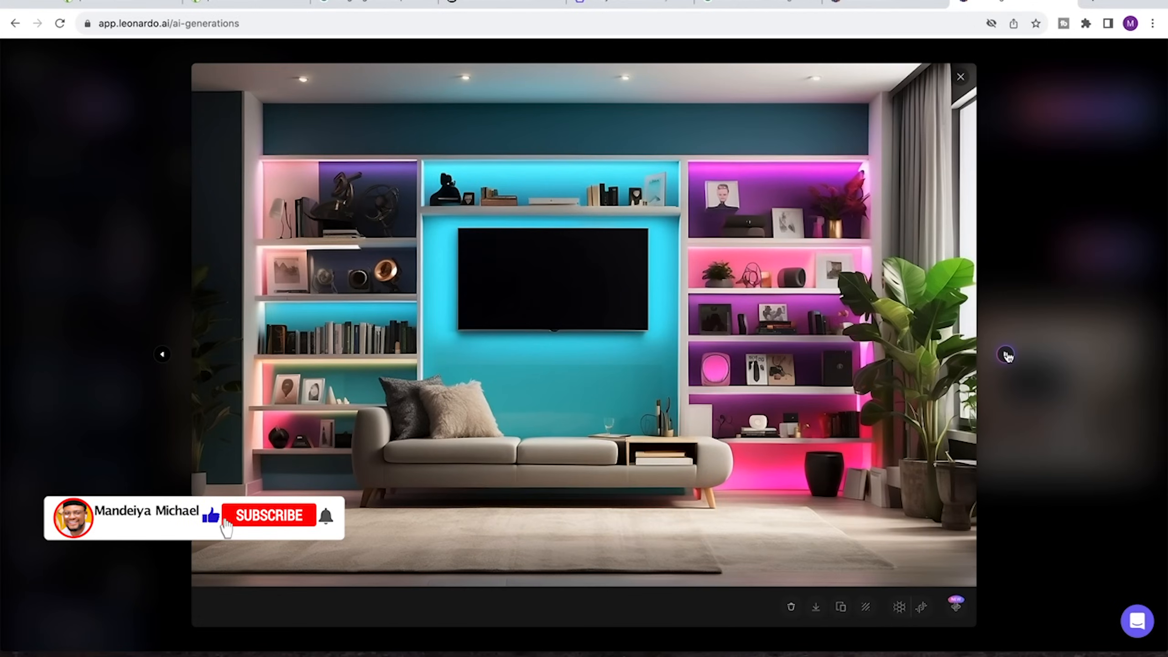
{"action": "left_click", "coordinate": [1005, 354]}
{"action": "left_click", "coordinate": [1005, 357]}
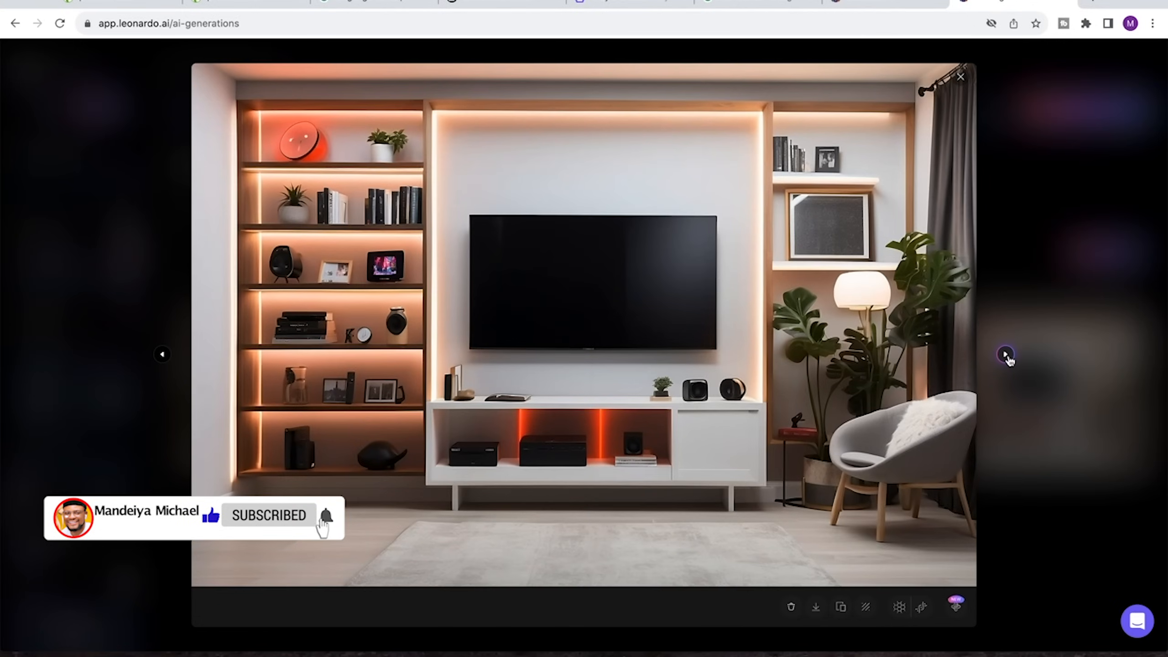
{"action": "left_click", "coordinate": [1006, 356]}
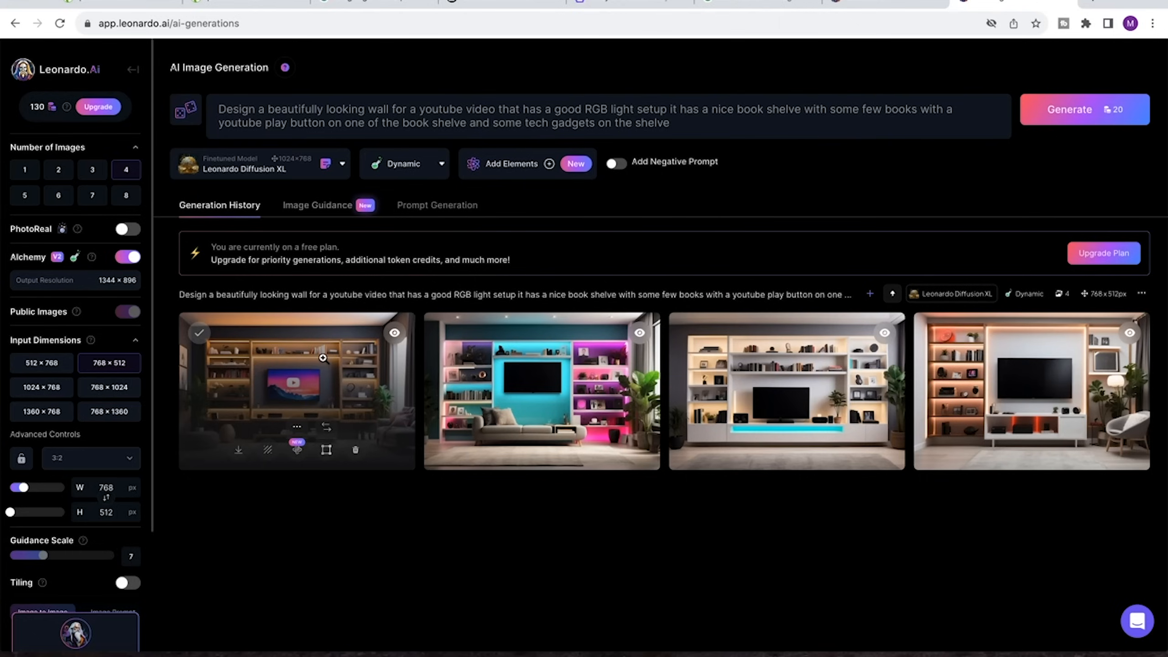
{"action": "left_click", "coordinate": [324, 361]}
{"action": "left_click", "coordinate": [1006, 355]}
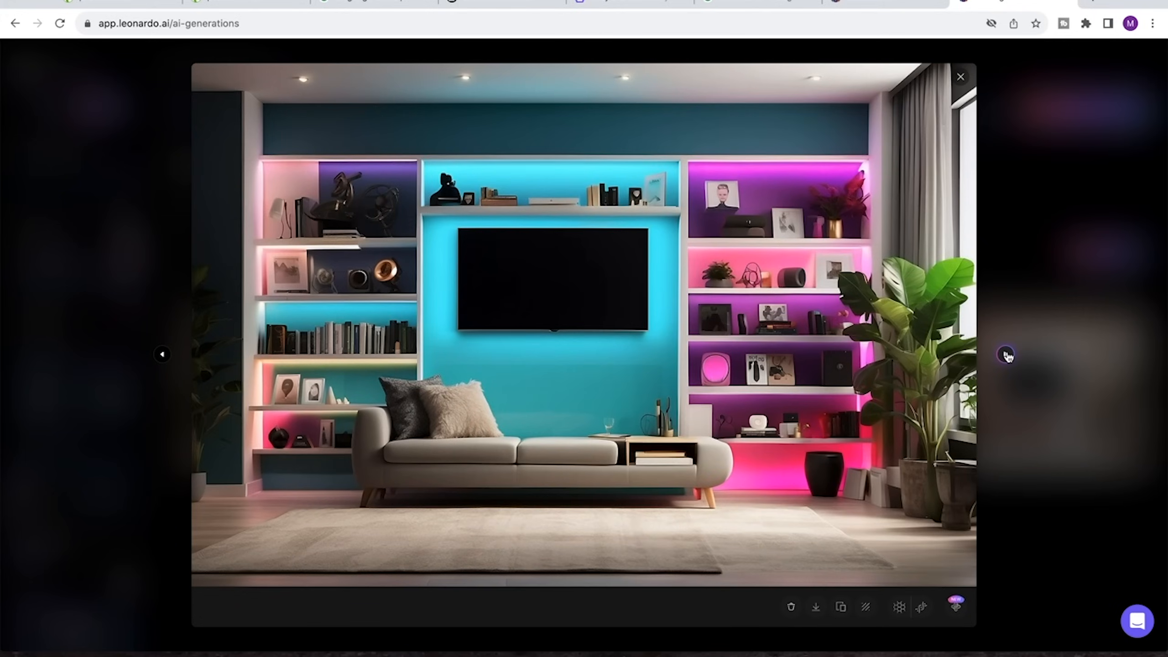
{"action": "left_click", "coordinate": [1006, 355]}
{"action": "left_click", "coordinate": [1007, 357]}
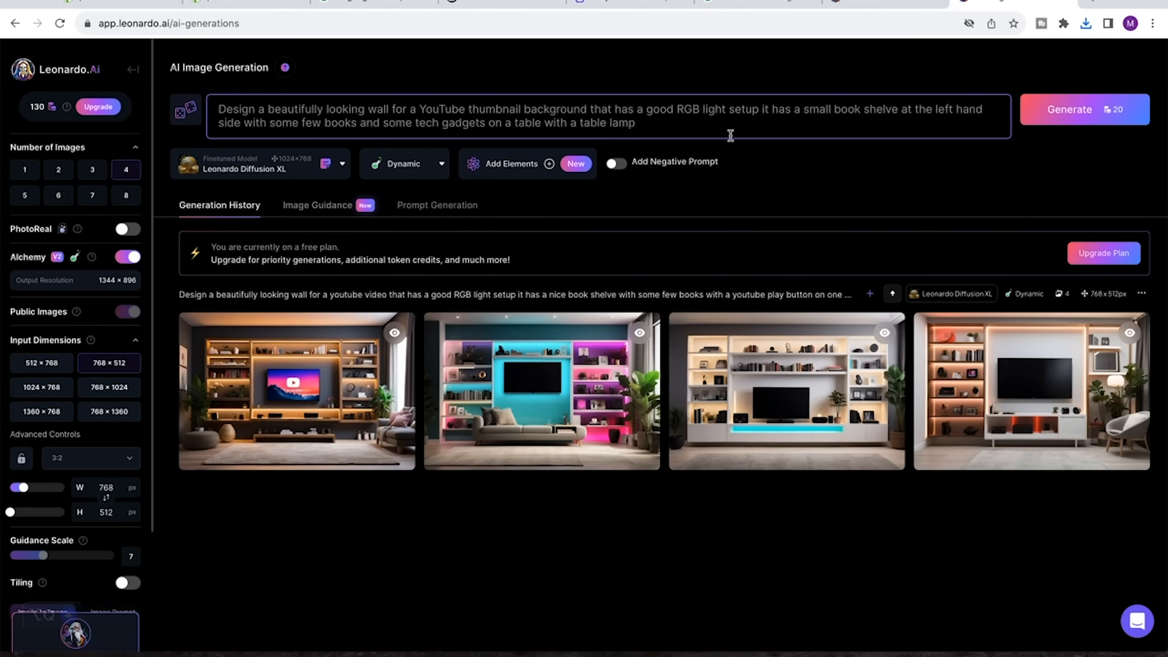
Generate a YouTube thumbnail background wall with RGB lights, a small left-hand book shelf, a few books, tech gadgets and a table lamp
{"action": "left_click", "coordinate": [1043, 115]}
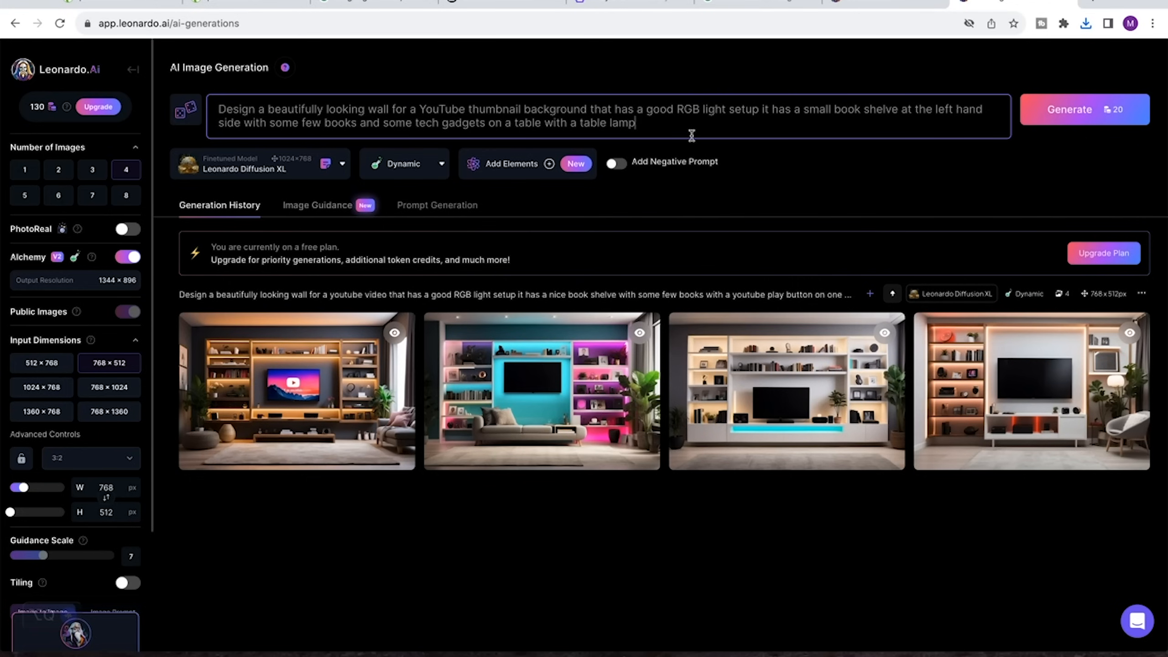
{"action": "left_click", "coordinate": [1045, 119]}
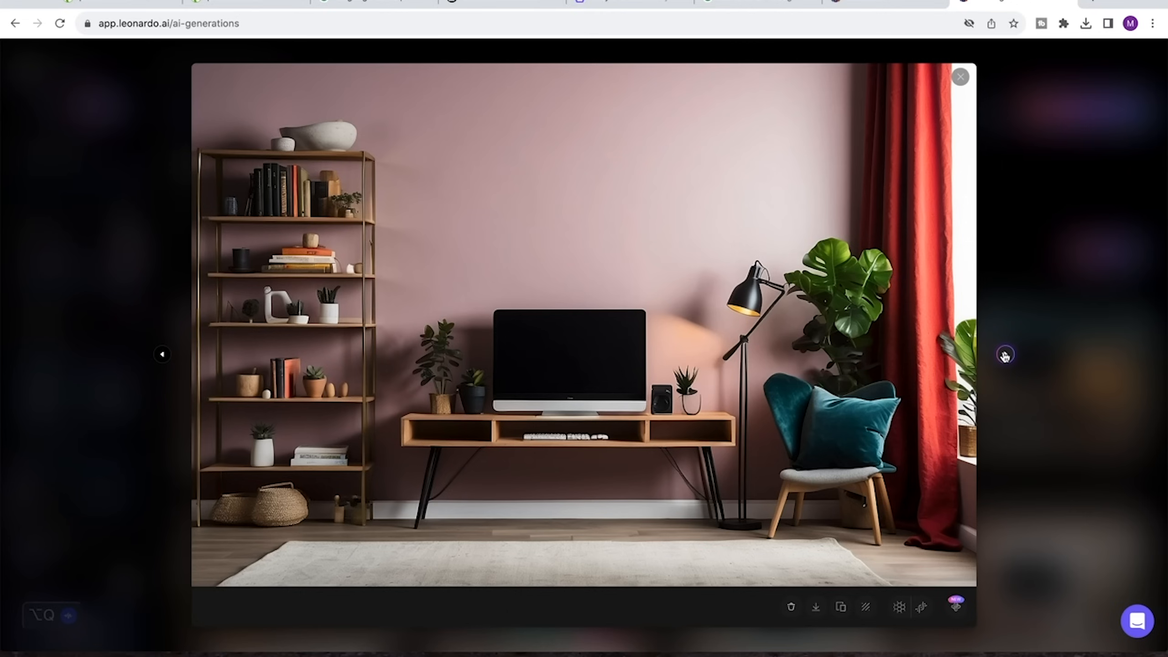
Compare the newly generated thumbnail background images with desk and table lamp at full size
{"action": "left_click", "coordinate": [1004, 354]}
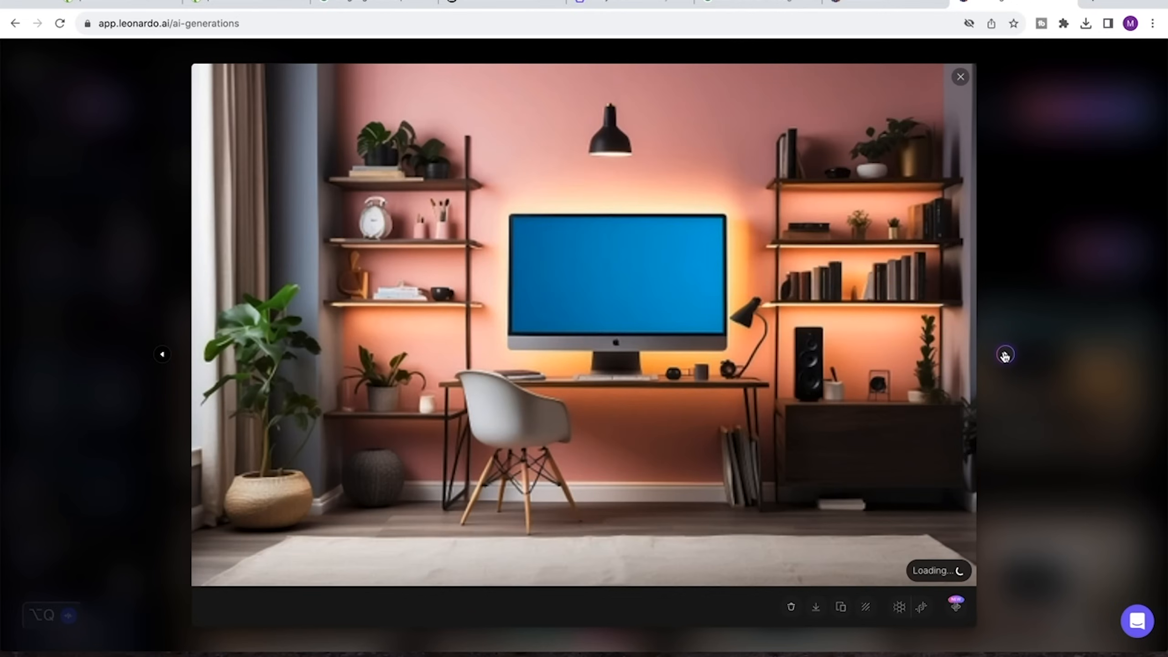
{"action": "left_click", "coordinate": [1005, 355]}
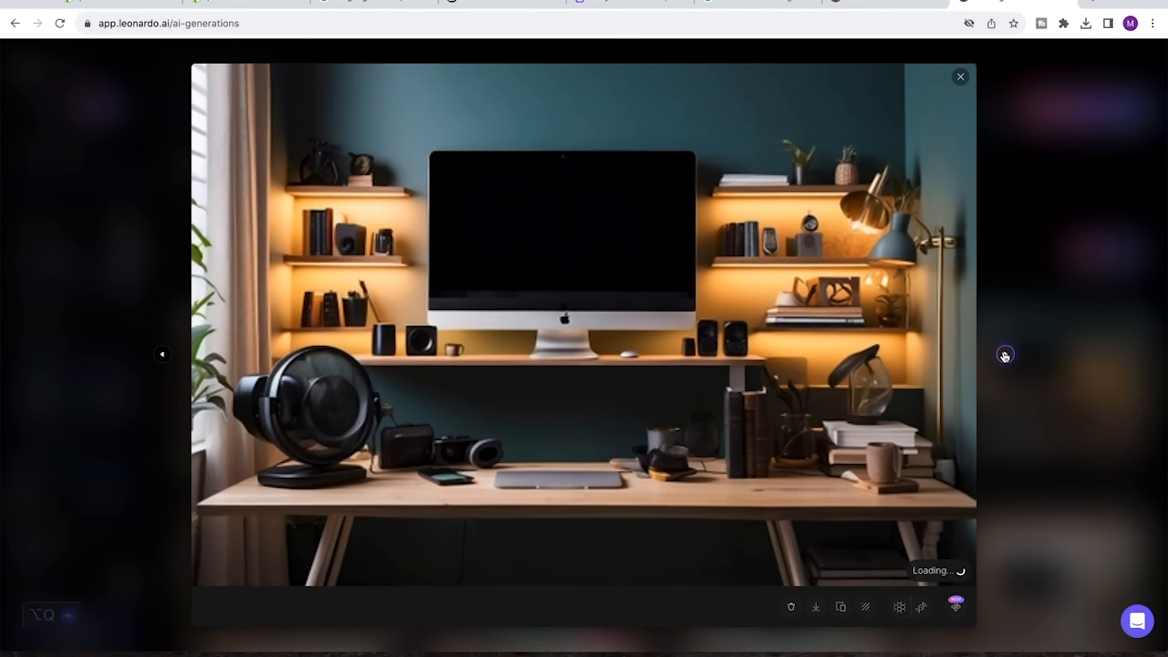
{"action": "left_click", "coordinate": [1005, 355]}
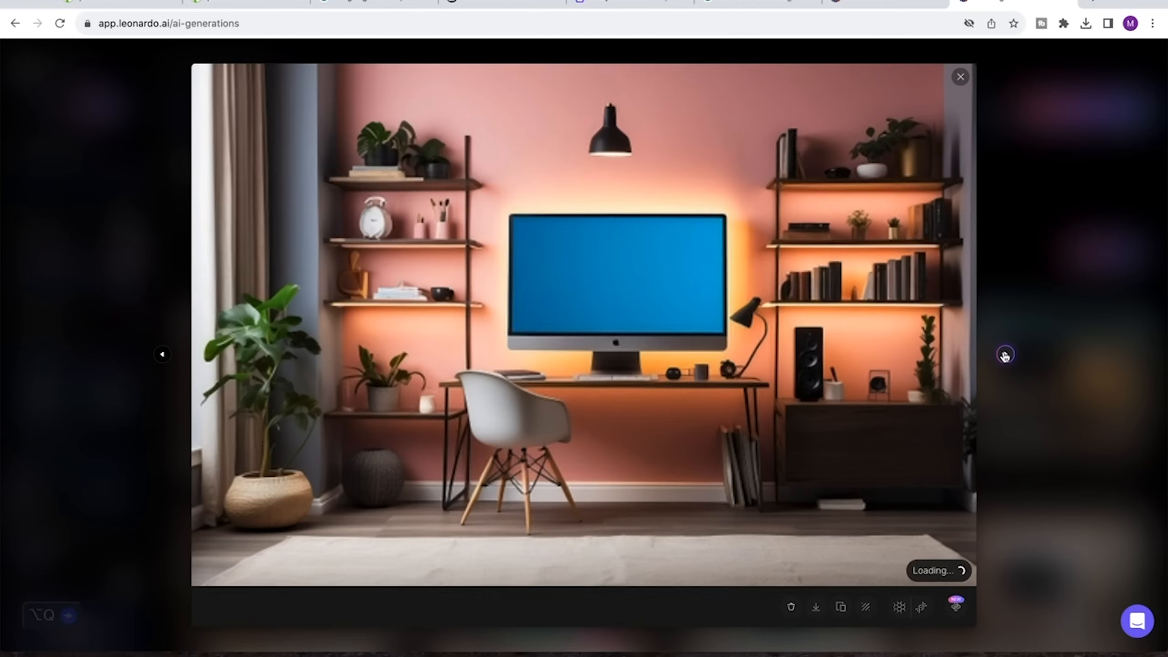
{"action": "left_click", "coordinate": [1005, 354]}
{"action": "left_click", "coordinate": [1005, 354]}
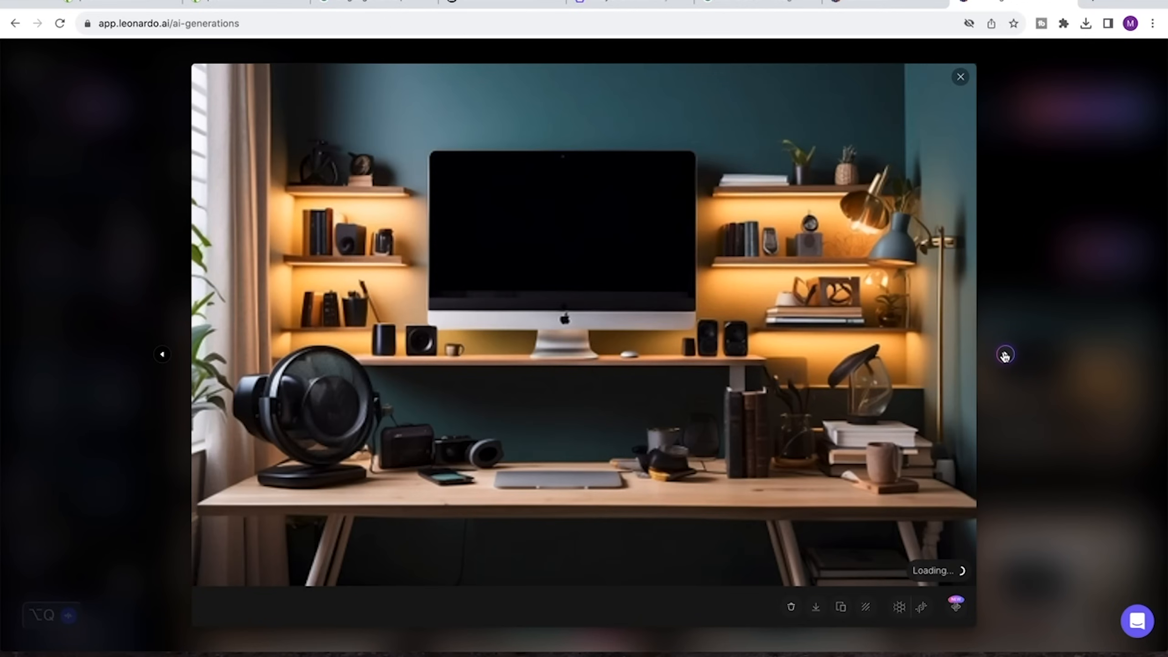
{"action": "left_click", "coordinate": [1005, 355]}
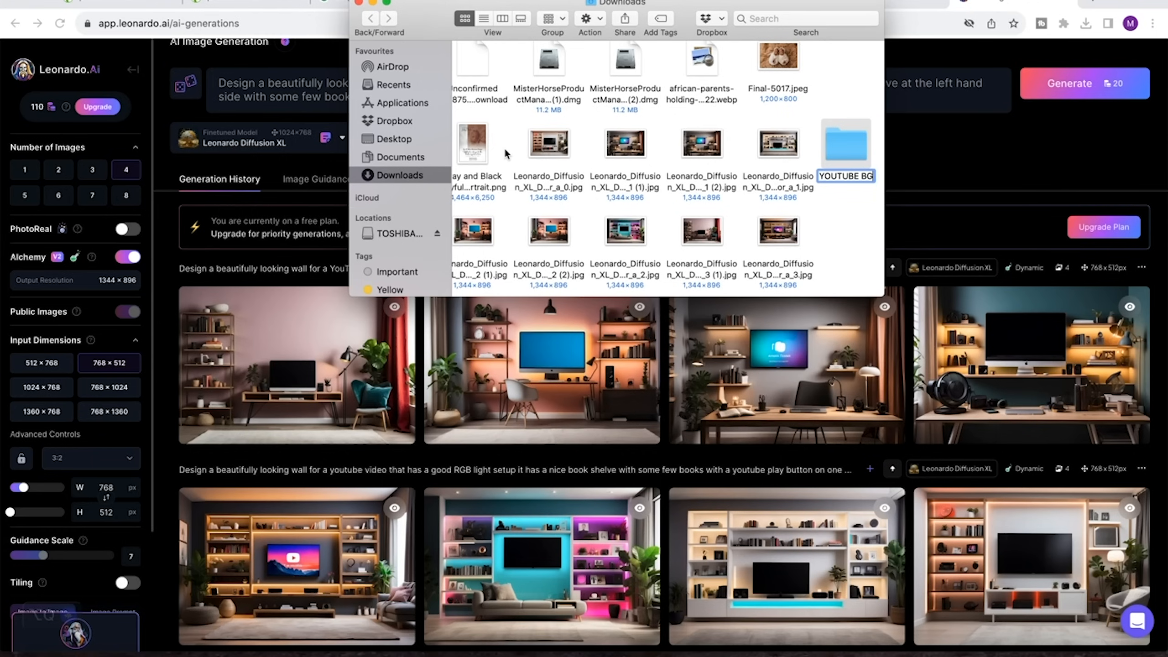
In the Finder's Downloads folder, move all the Leonardo_Diffusion images into the YOUTUBE BG folder
{"action": "left_click_drag", "start_coordinate": [505, 151], "coordinate": [455, 232]}
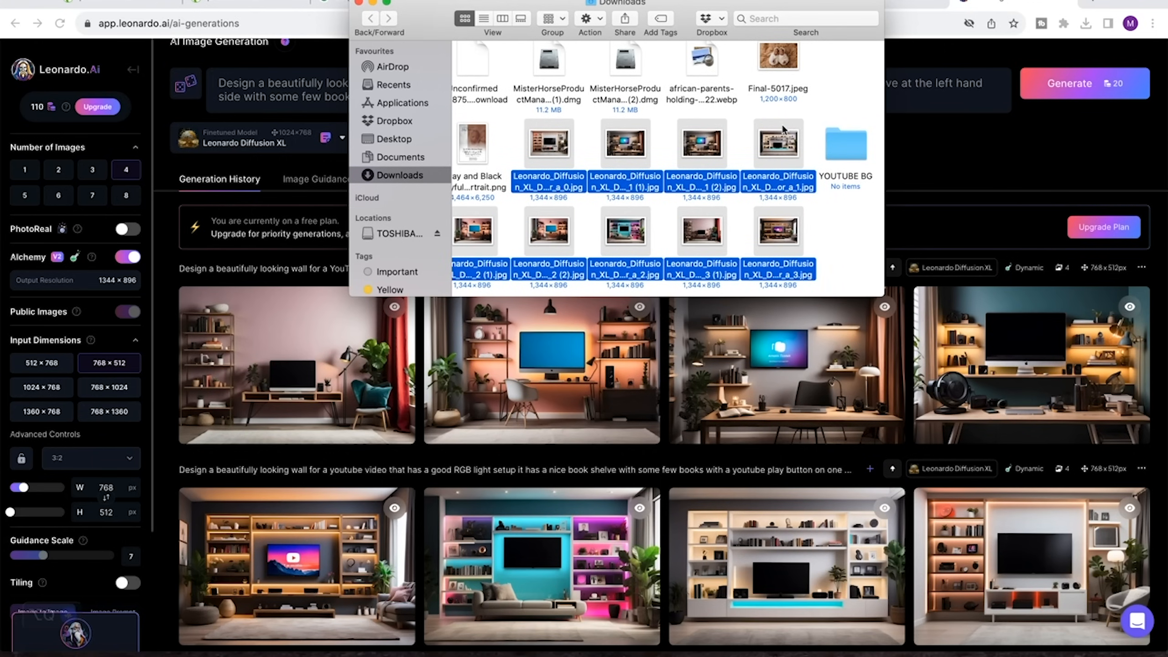
{"action": "left_click_drag", "start_coordinate": [795, 159], "coordinate": [837, 155]}
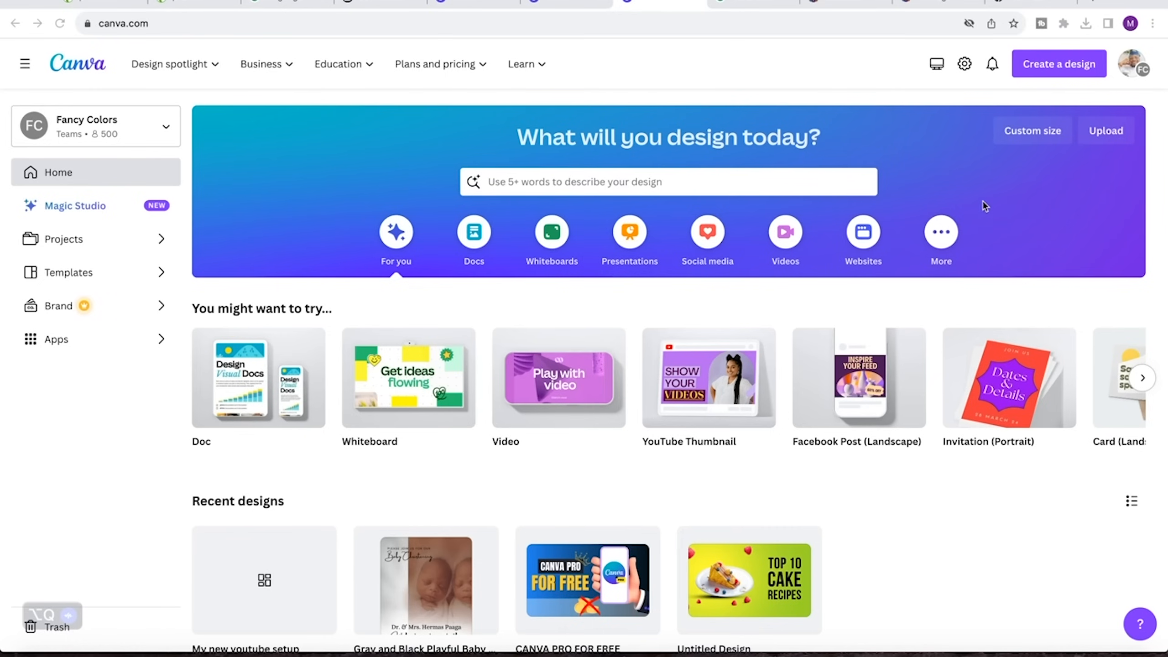
Create a new blank YouTube Thumbnail design at 1280 × 720 px
{"action": "left_click", "coordinate": [1056, 72]}
{"action": "type", "text": "youtube thumb"}
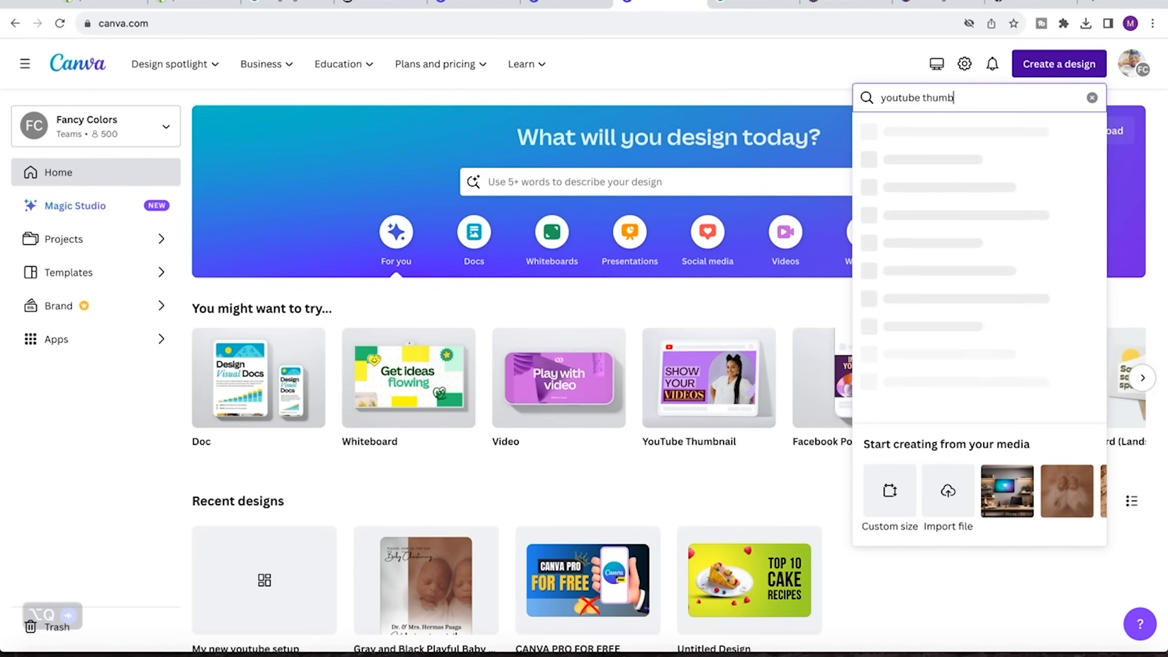
{"action": "type", "text": "nail"}
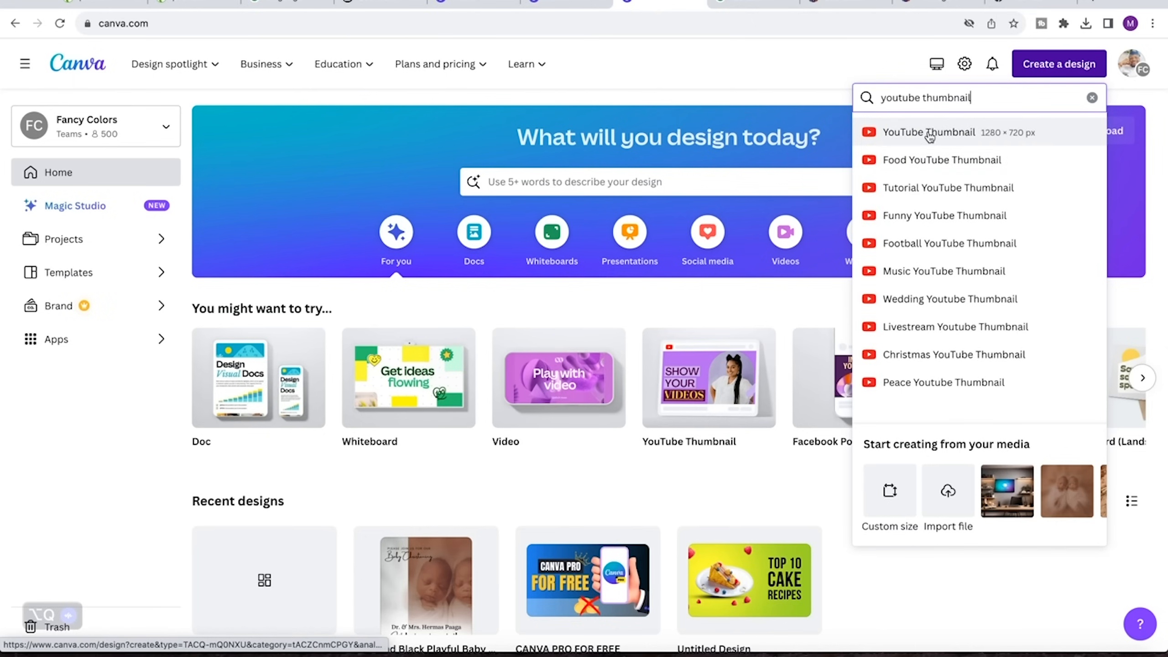
{"action": "left_click", "coordinate": [925, 136]}
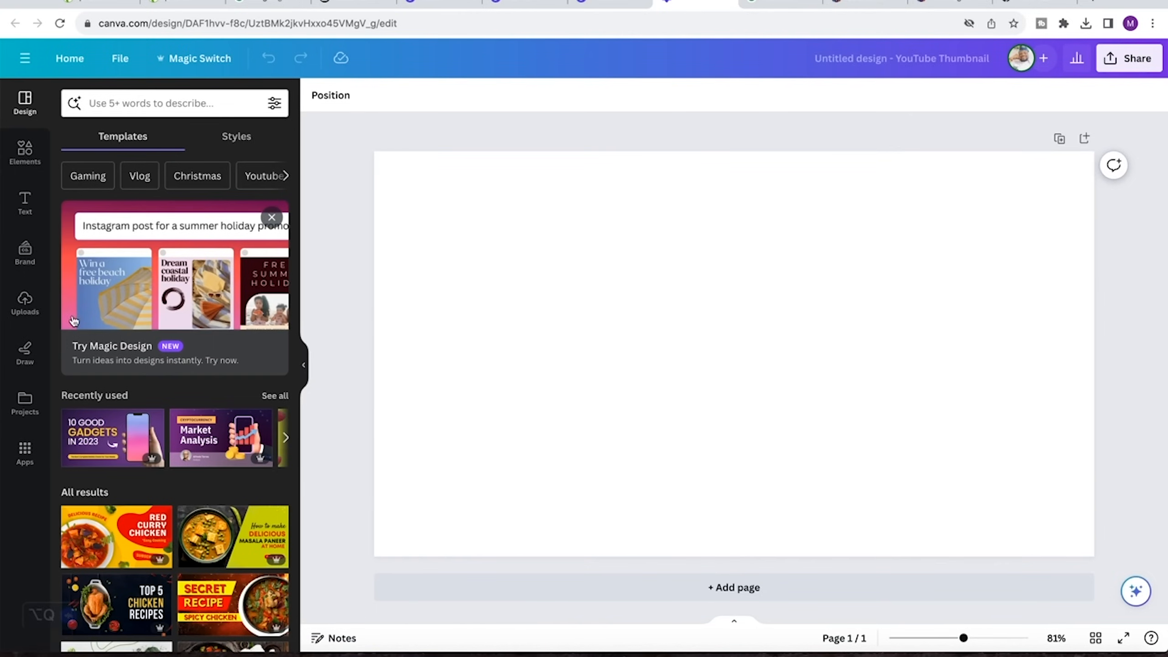
Add the uploaded desk setup image with the wall-mounted TV to the blank page
{"action": "left_click", "coordinate": [24, 308]}
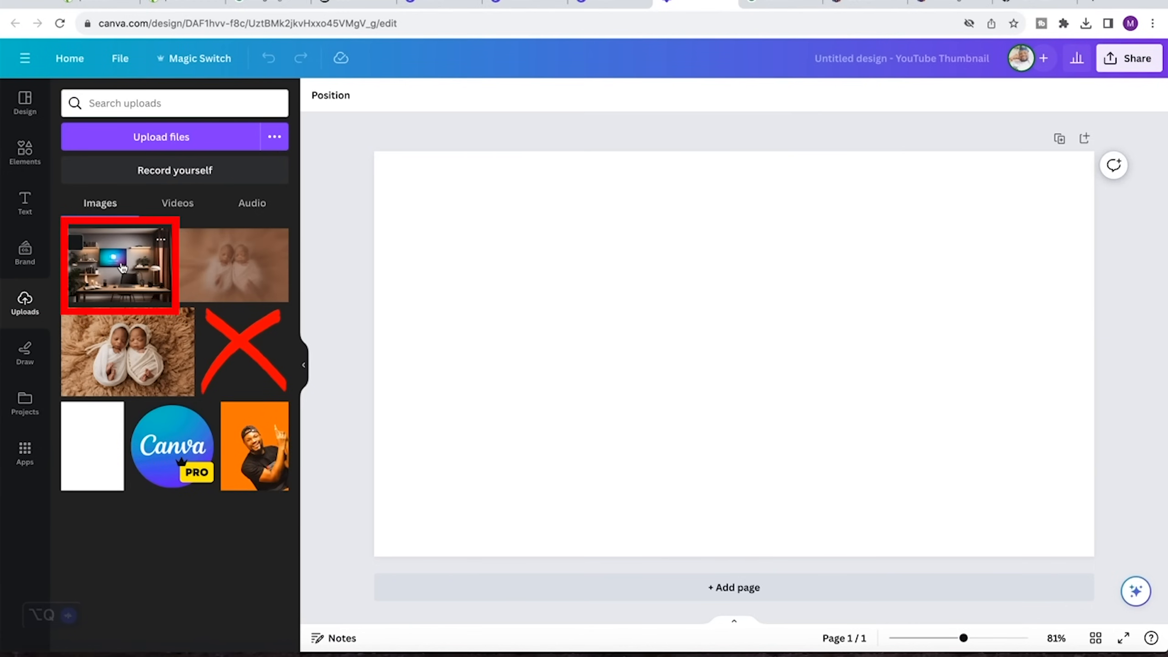
{"action": "left_click", "coordinate": [116, 272]}
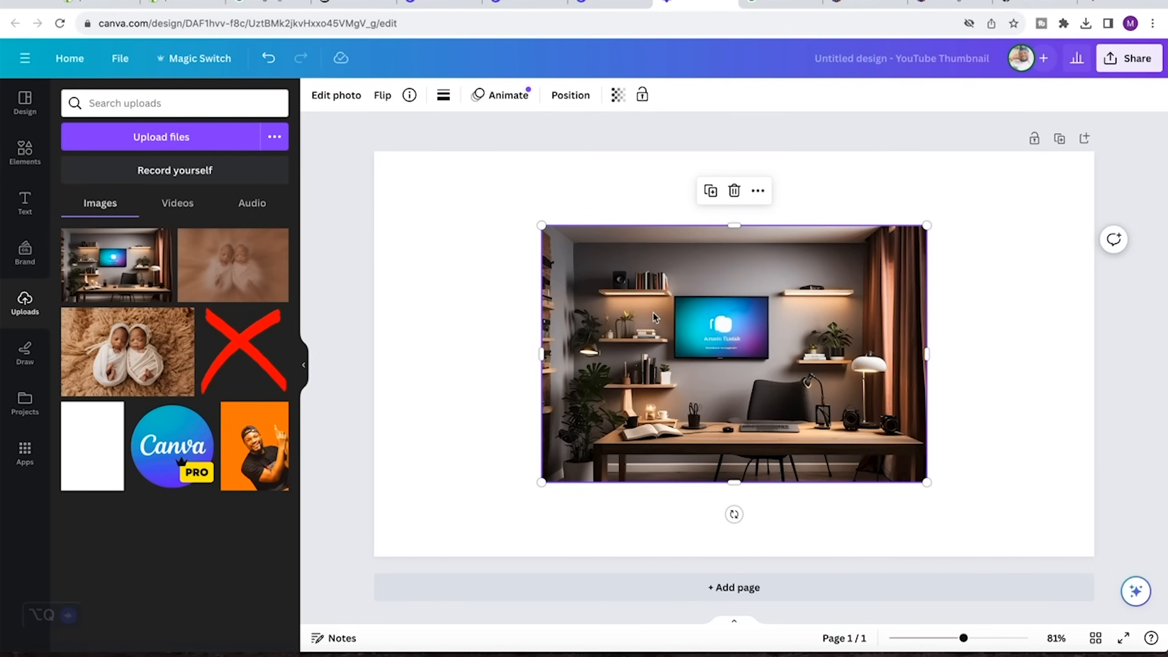
{"action": "left_click", "coordinate": [391, 219]}
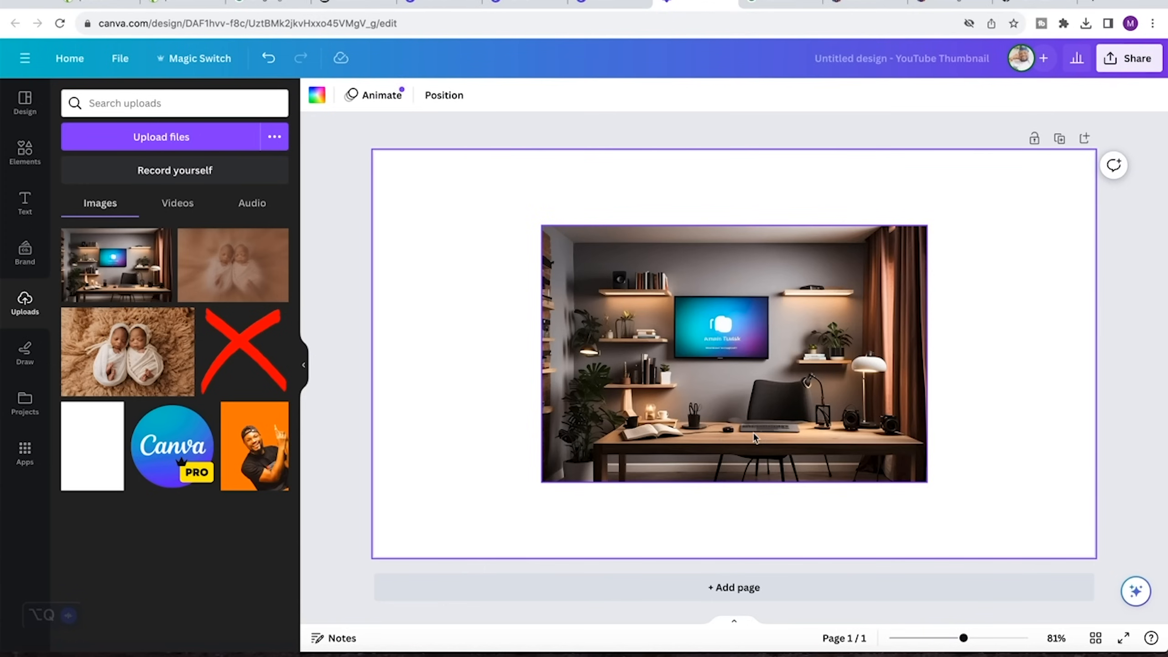
Enlarge the desk setup image from its corners until it covers the whole thumbnail page
{"action": "left_click", "coordinate": [748, 332]}
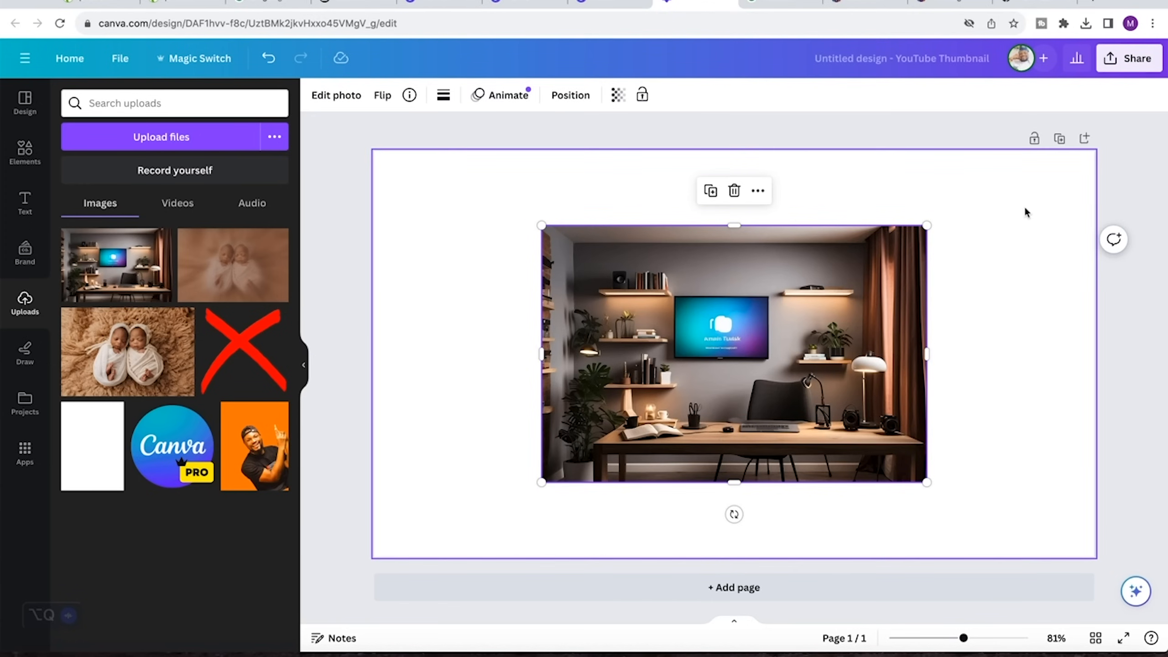
{"action": "left_click", "coordinate": [1025, 214]}
{"action": "left_click_drag", "start_coordinate": [541, 226], "coordinate": [377, 176]}
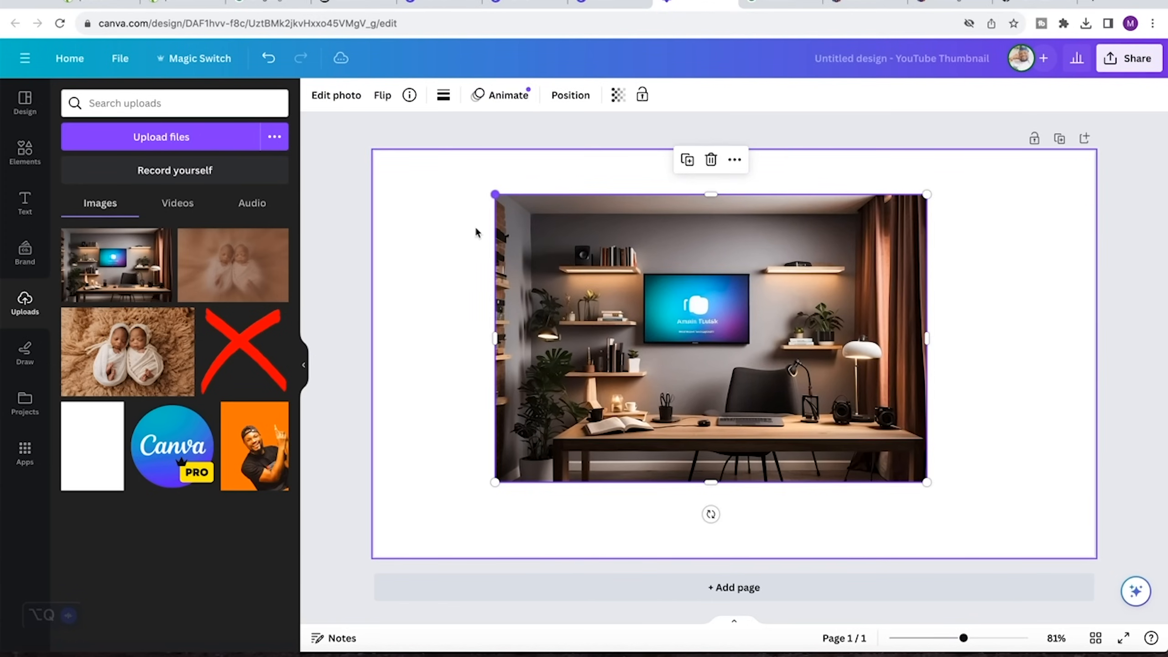
{"action": "left_click_drag", "start_coordinate": [928, 483], "coordinate": [1100, 534]}
{"action": "left_click_drag", "start_coordinate": [916, 438], "coordinate": [913, 437]}
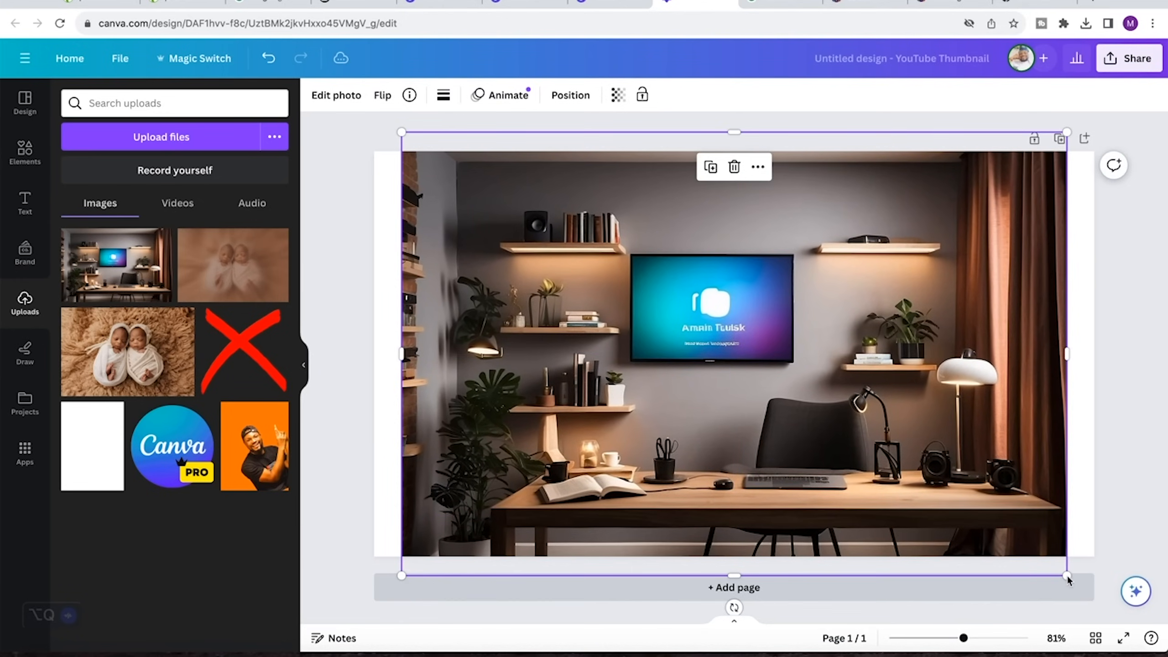
{"action": "left_click_drag", "start_coordinate": [1067, 576], "coordinate": [1117, 596]}
{"action": "left_click_drag", "start_coordinate": [401, 133], "coordinate": [354, 131]}
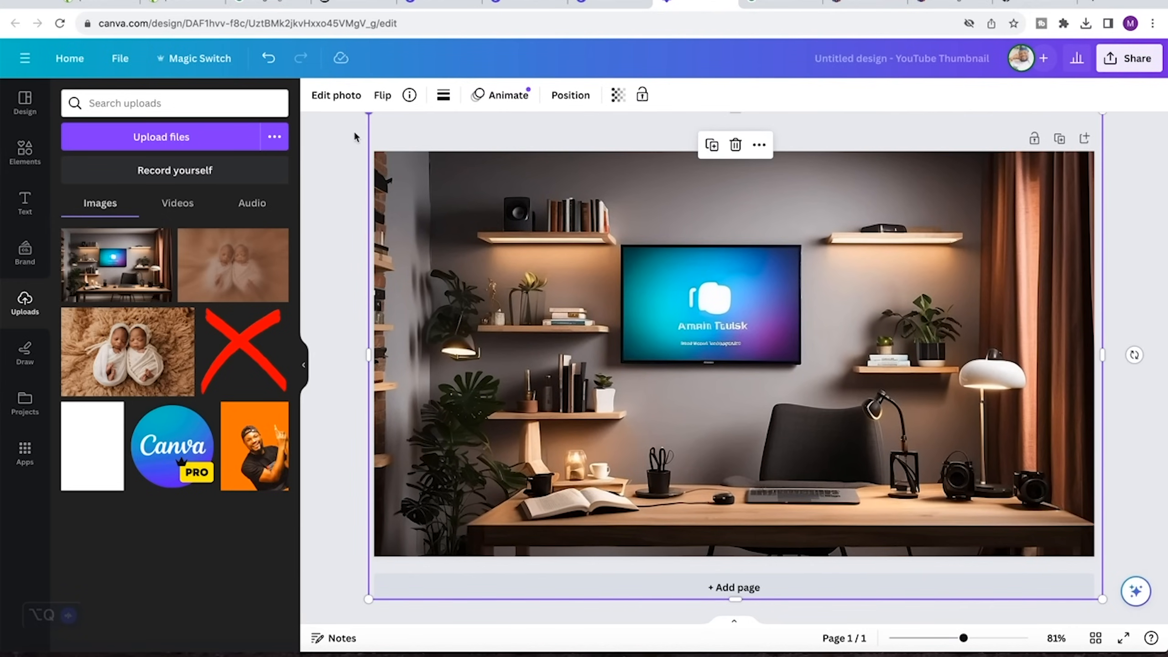
{"action": "left_click", "coordinate": [1136, 283]}
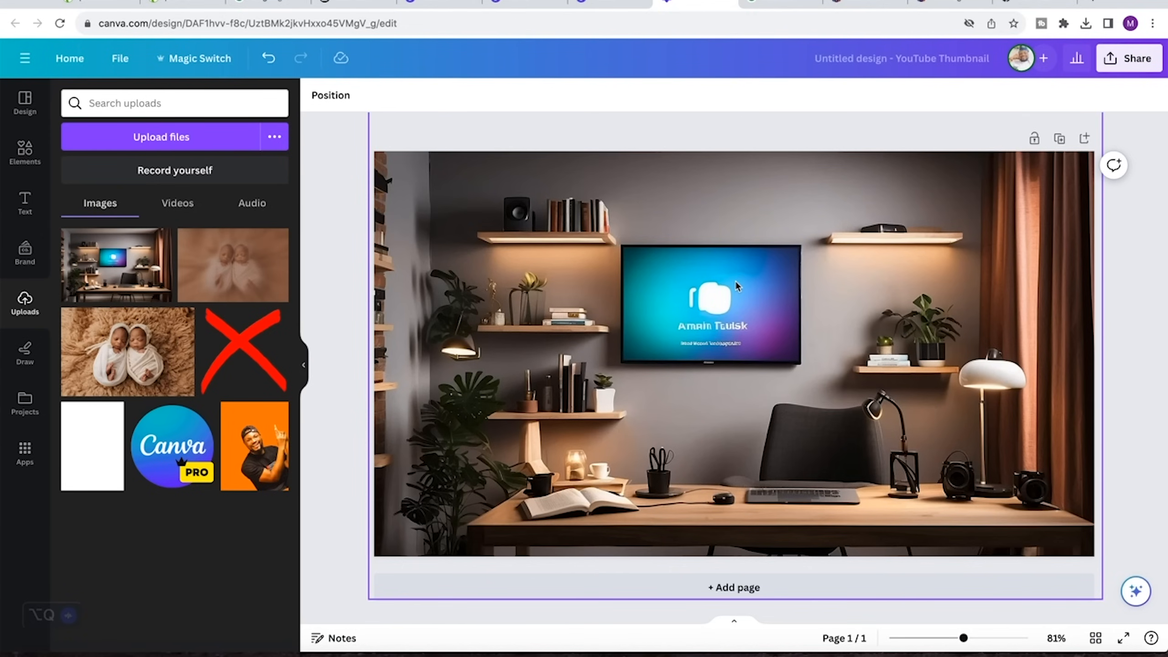
Shift the background image down slightly so that more of the wall above the shelves shows while the desk stays in frame
{"action": "left_click", "coordinate": [785, 269]}
{"action": "left_click_drag", "start_coordinate": [785, 264], "coordinate": [782, 291]}
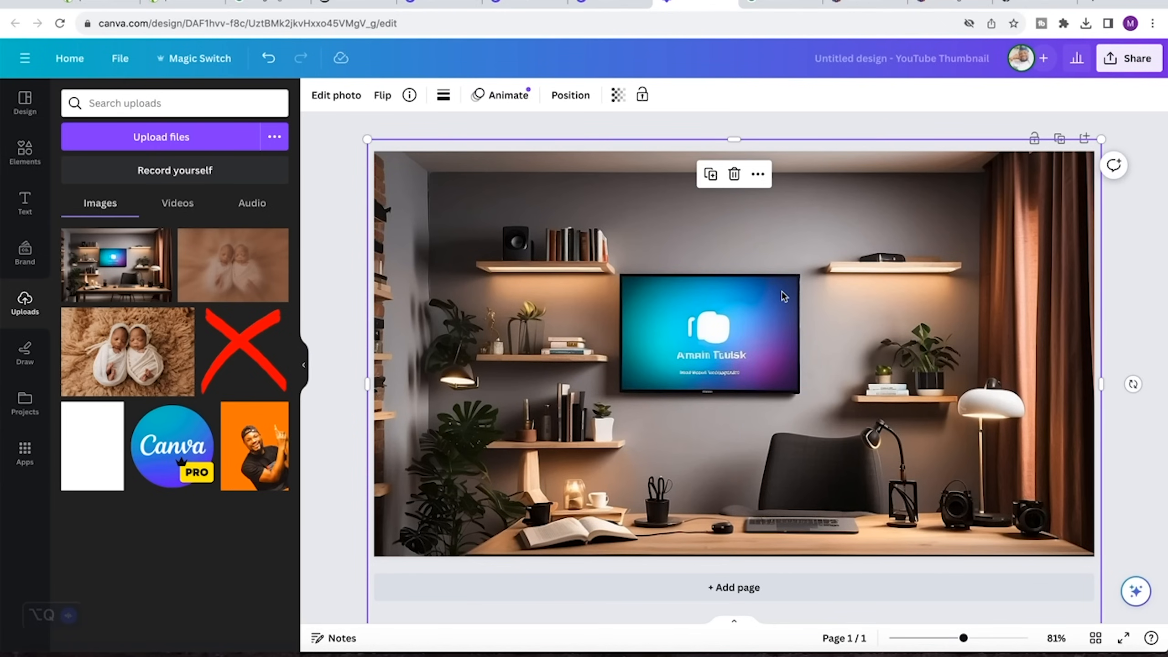
{"action": "left_click_drag", "start_coordinate": [783, 294], "coordinate": [781, 285]}
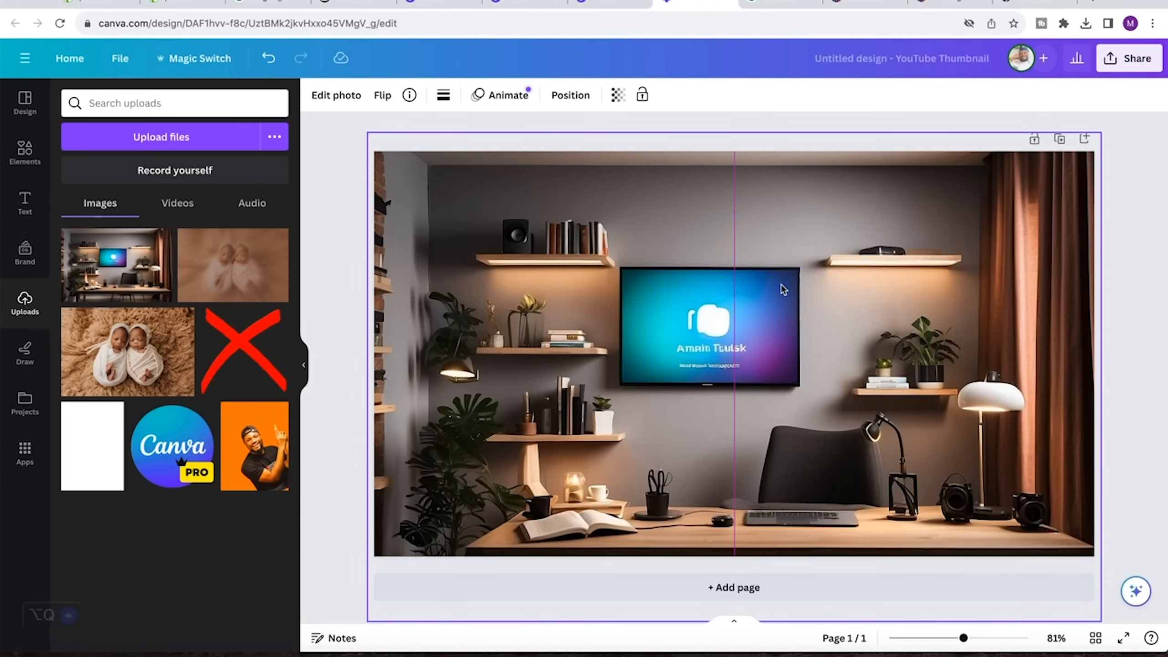
{"action": "left_click_drag", "start_coordinate": [823, 317], "coordinate": [821, 315]}
{"action": "left_click", "coordinate": [1131, 278]}
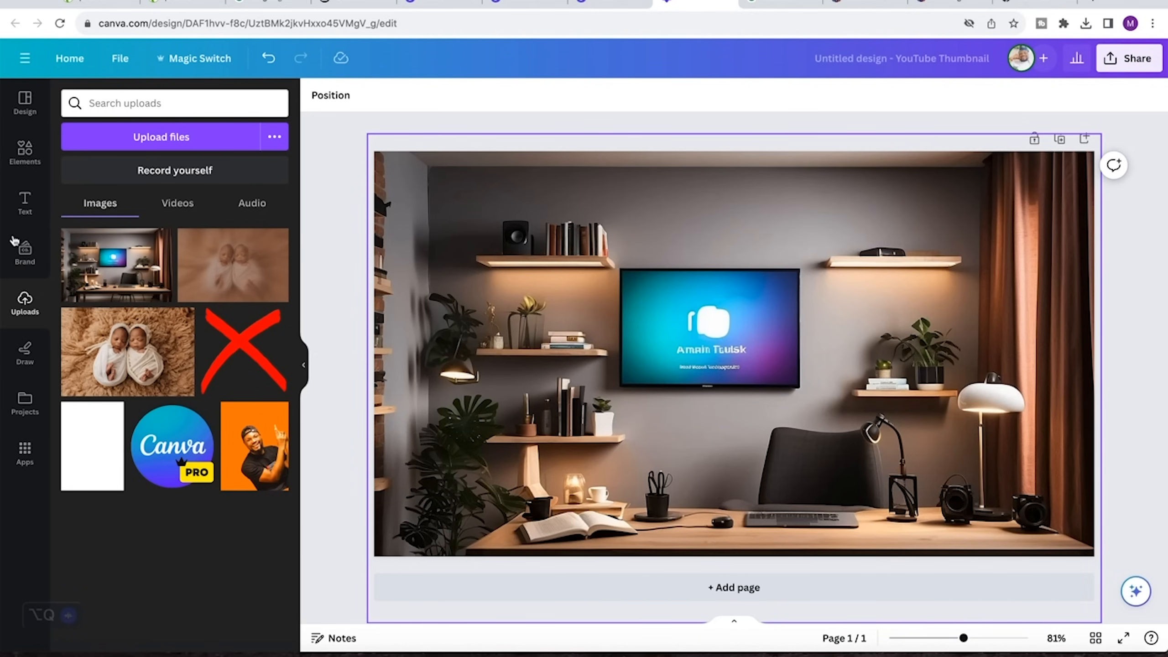
Search the design elements for "youtube play button"
{"action": "left_click", "coordinate": [19, 161]}
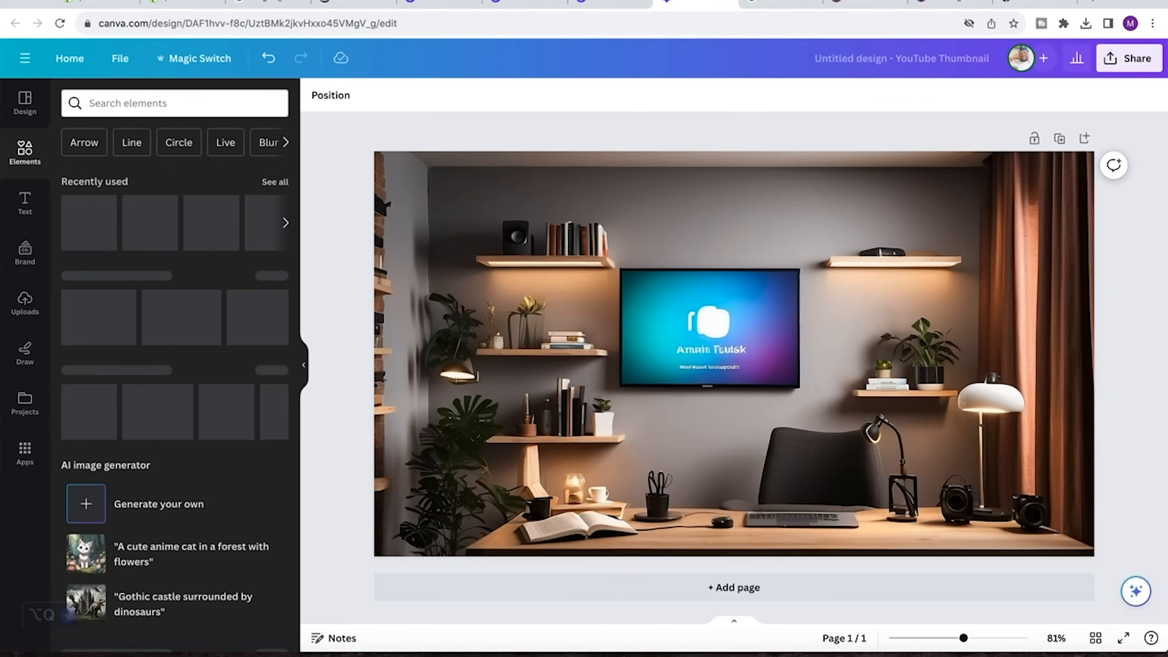
{"action": "left_click", "coordinate": [167, 103]}
{"action": "type", "text": "youtb"}
{"action": "key", "text": "BackSpace"}
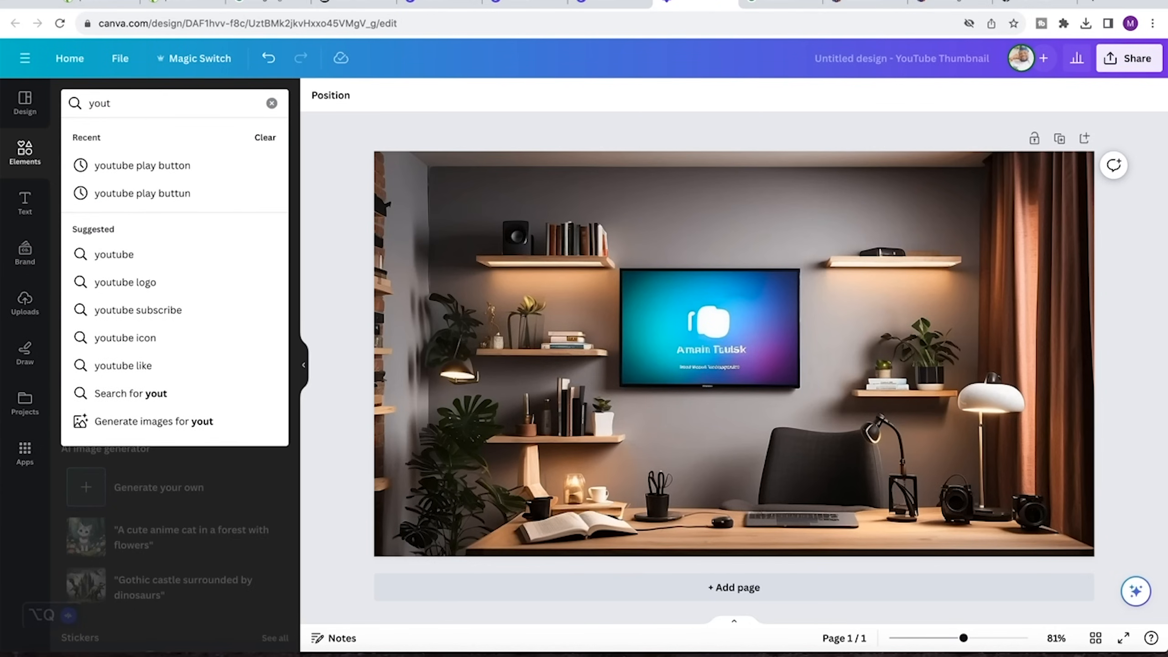
{"action": "type", "text": "u"}
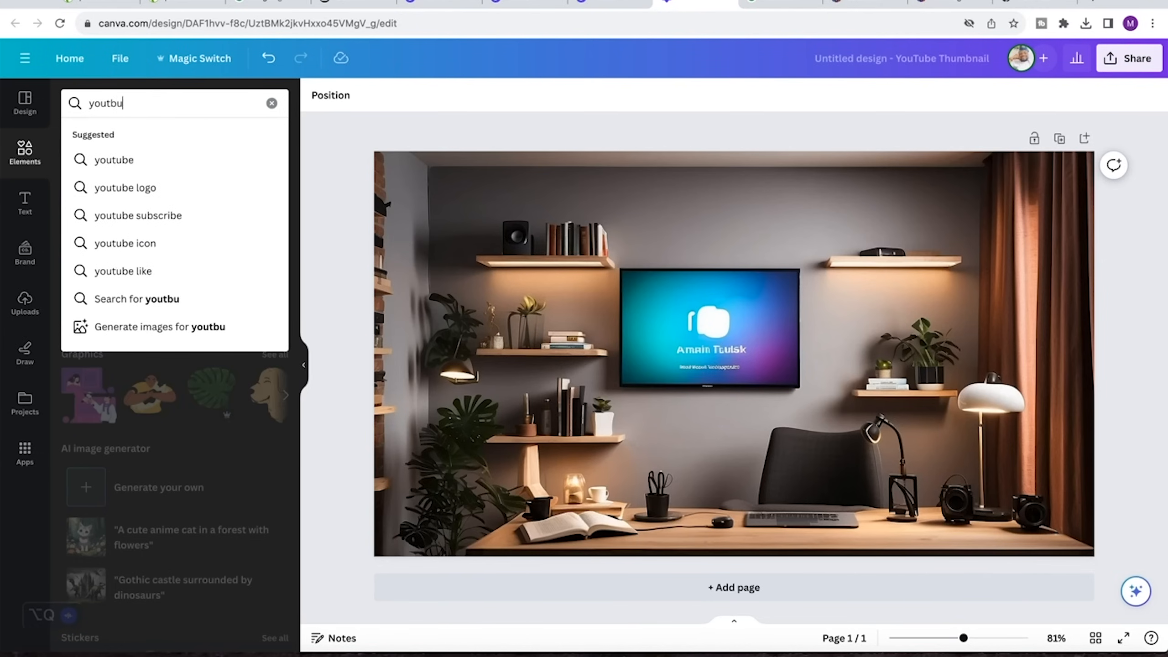
{"action": "type", "text": "be play b"}
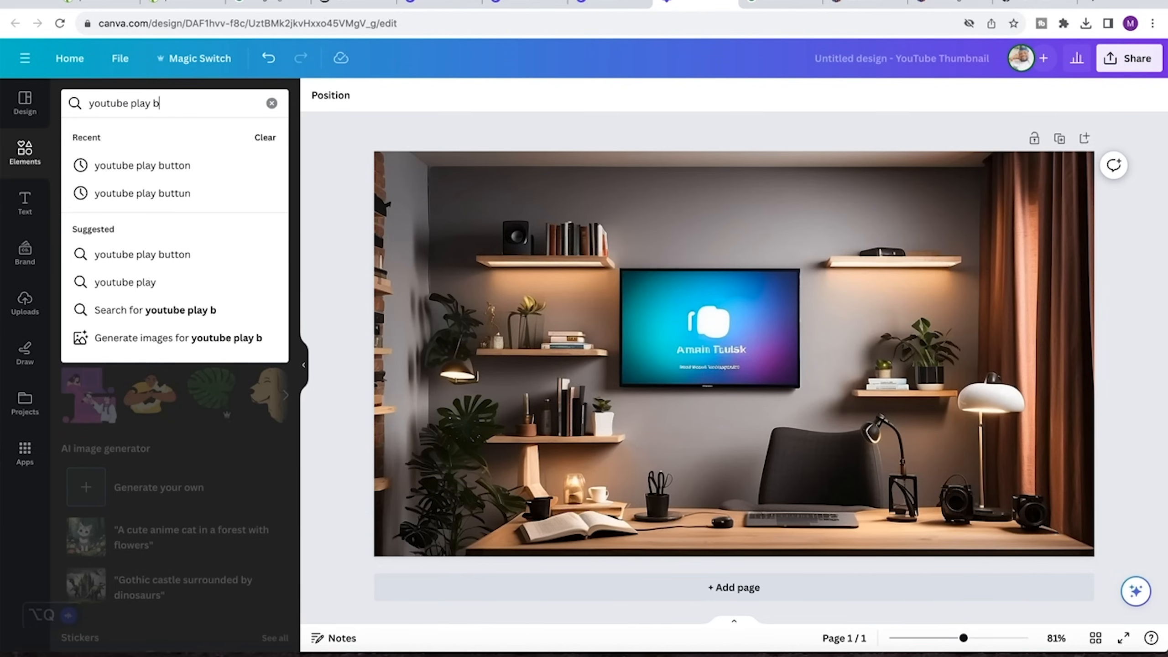
{"action": "type", "text": "utton"}
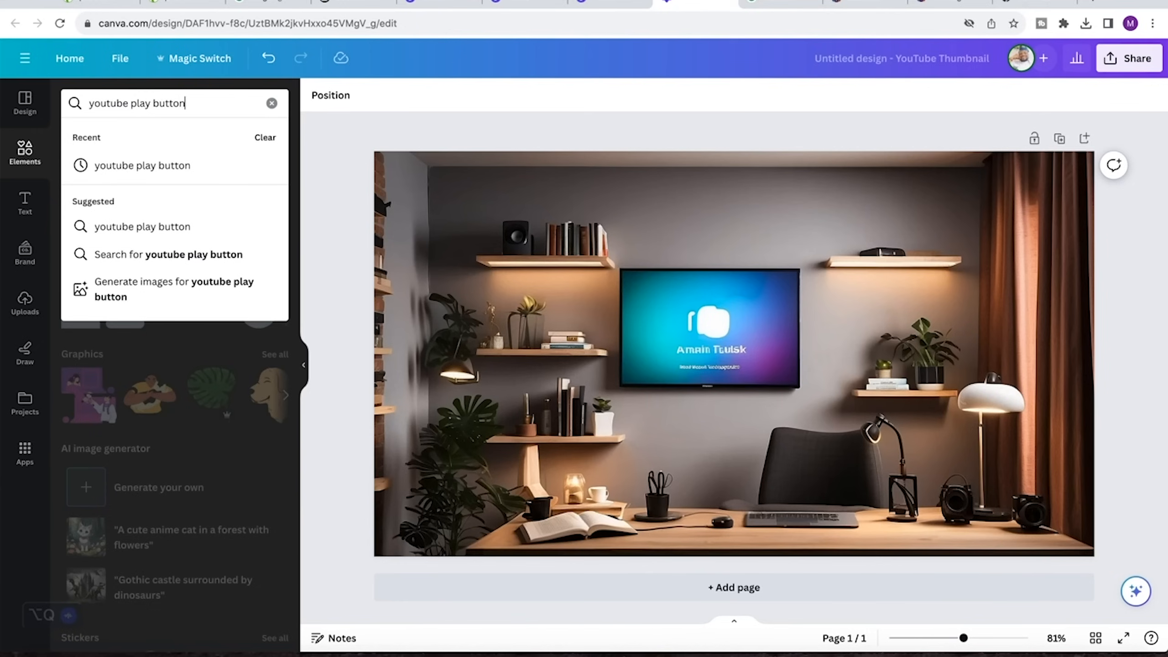
{"action": "key", "text": "Return"}
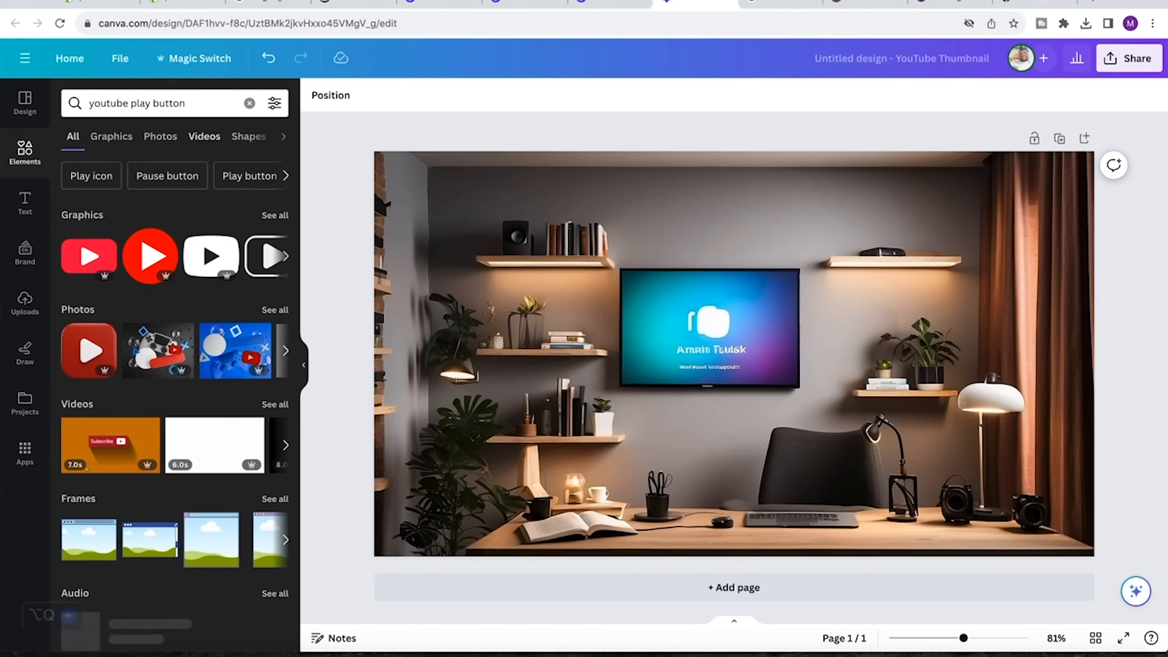
Show all the graphics results and add the dark red rounded YouTube play button with a white triangle to the page
{"action": "scroll", "coordinate": [201, 370], "scroll_direction": "down", "scroll_amount": 2}
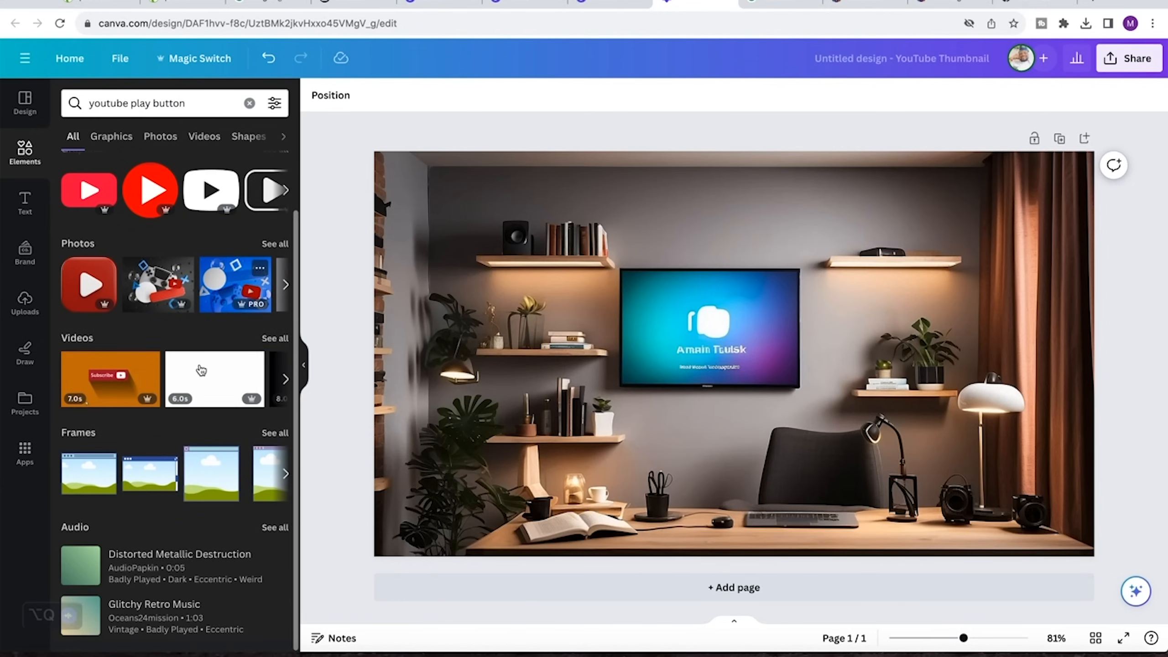
{"action": "scroll", "coordinate": [200, 370], "scroll_direction": "up", "scroll_amount": 2}
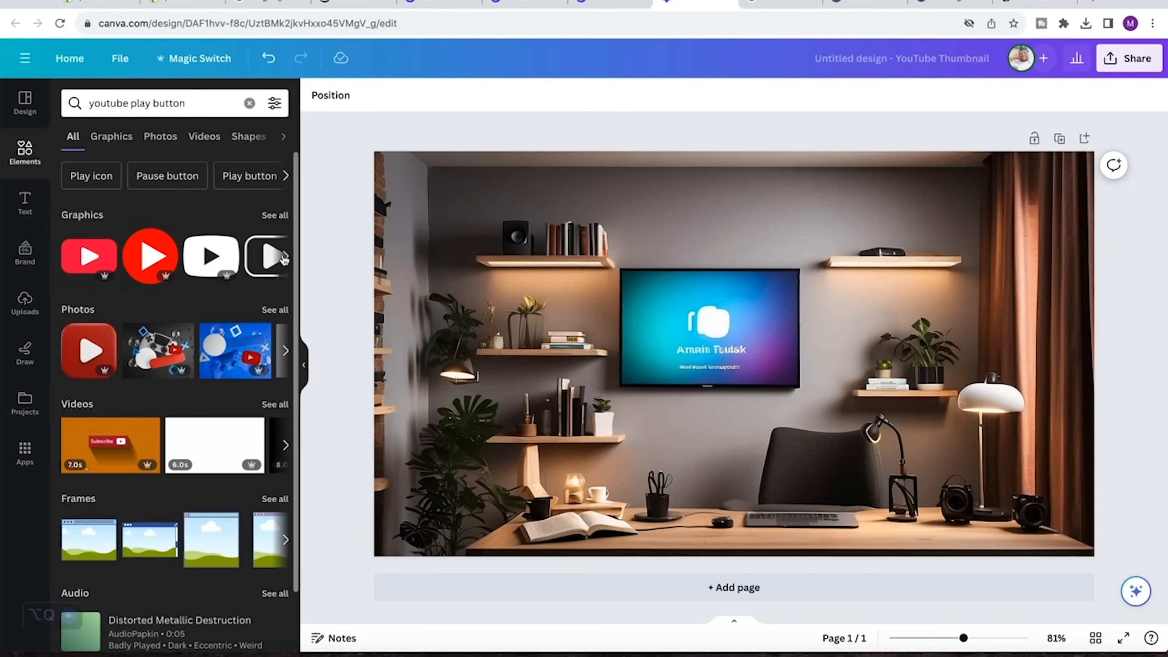
{"action": "scroll", "coordinate": [234, 263], "scroll_direction": "right", "scroll_amount": 3}
{"action": "scroll", "coordinate": [234, 264], "scroll_direction": "left", "scroll_amount": 3}
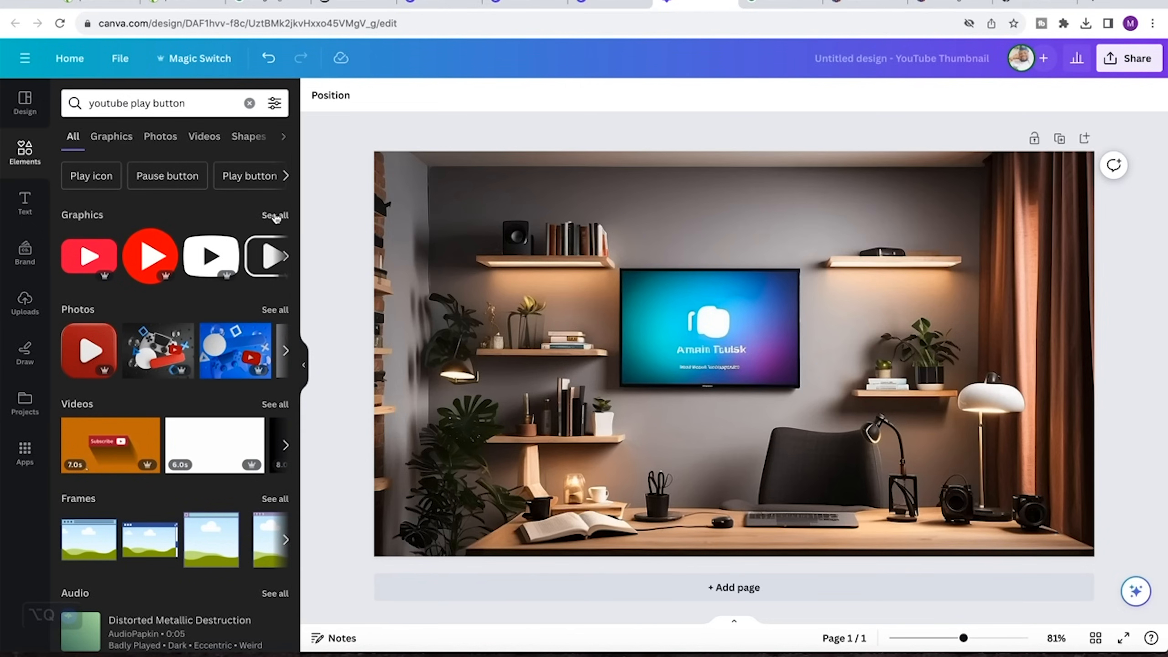
{"action": "left_click", "coordinate": [273, 217]}
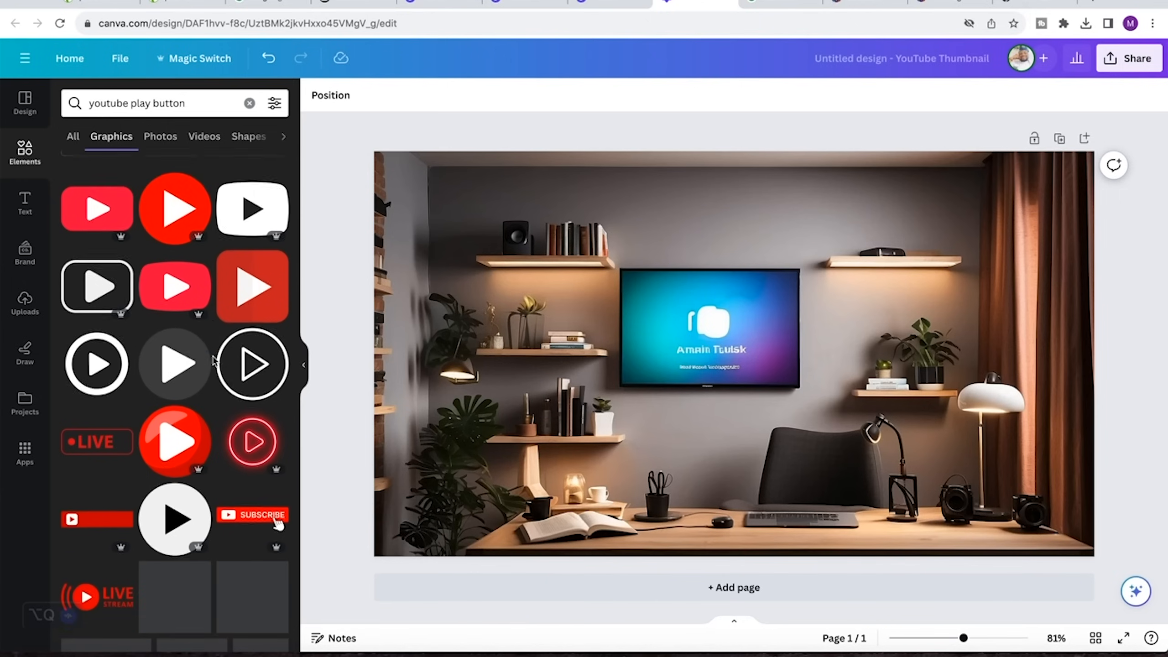
{"action": "scroll", "coordinate": [174, 394], "scroll_direction": "down", "scroll_amount": 3}
{"action": "scroll", "coordinate": [214, 363], "scroll_direction": "down", "scroll_amount": 1}
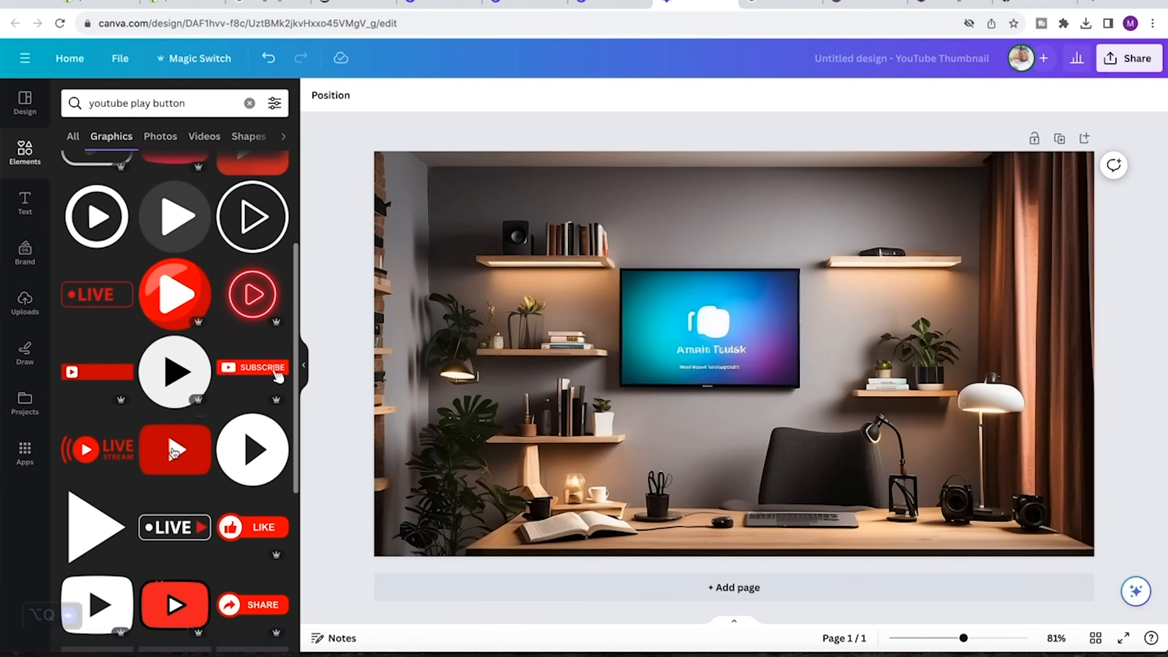
{"action": "left_click_drag", "start_coordinate": [195, 462], "coordinate": [175, 453]}
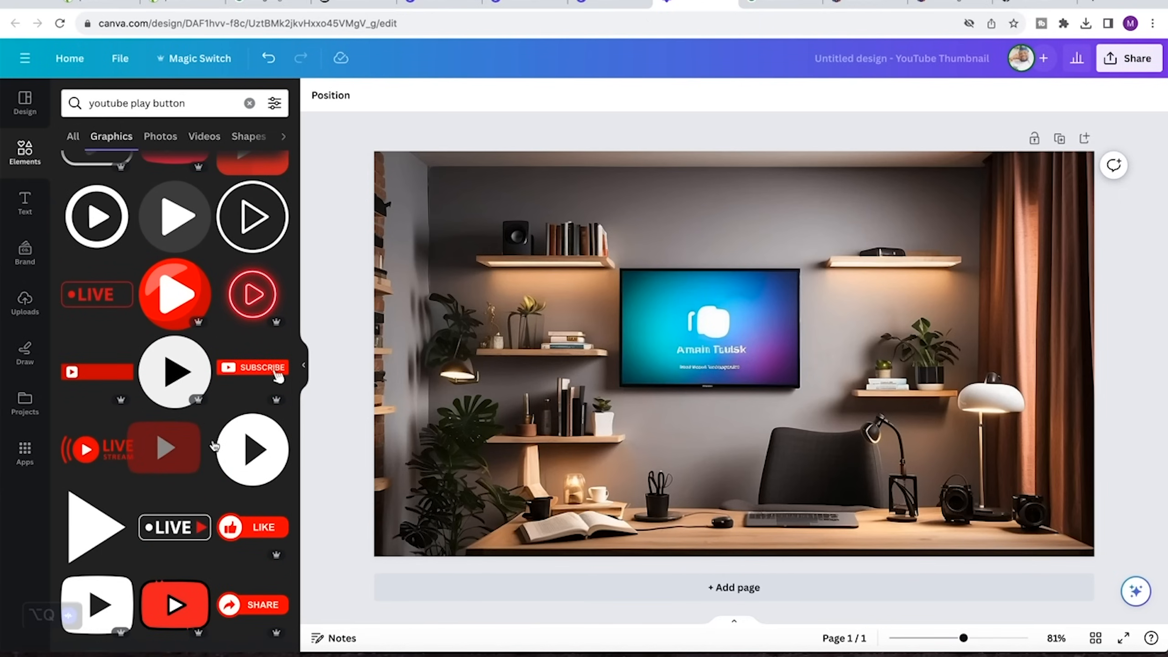
{"action": "left_click", "coordinate": [174, 453]}
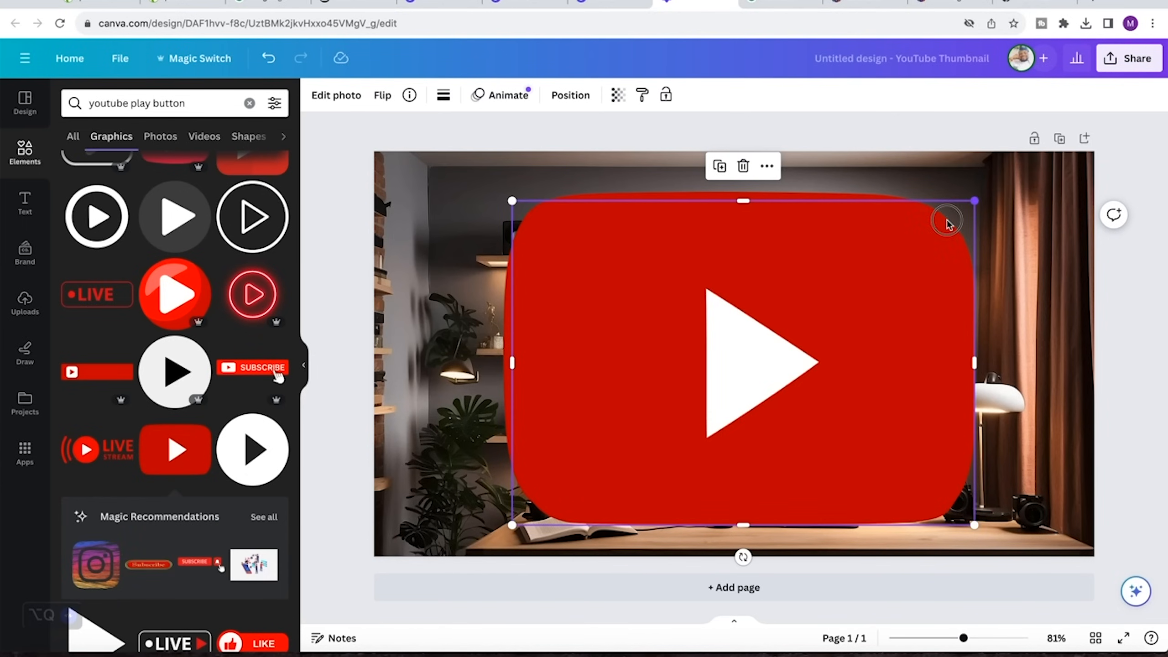
Shrink one red play button to roughly half its width and delete the large duplicate behind it
{"action": "left_click_drag", "start_coordinate": [972, 201], "coordinate": [762, 338]}
{"action": "left_click", "coordinate": [843, 293]}
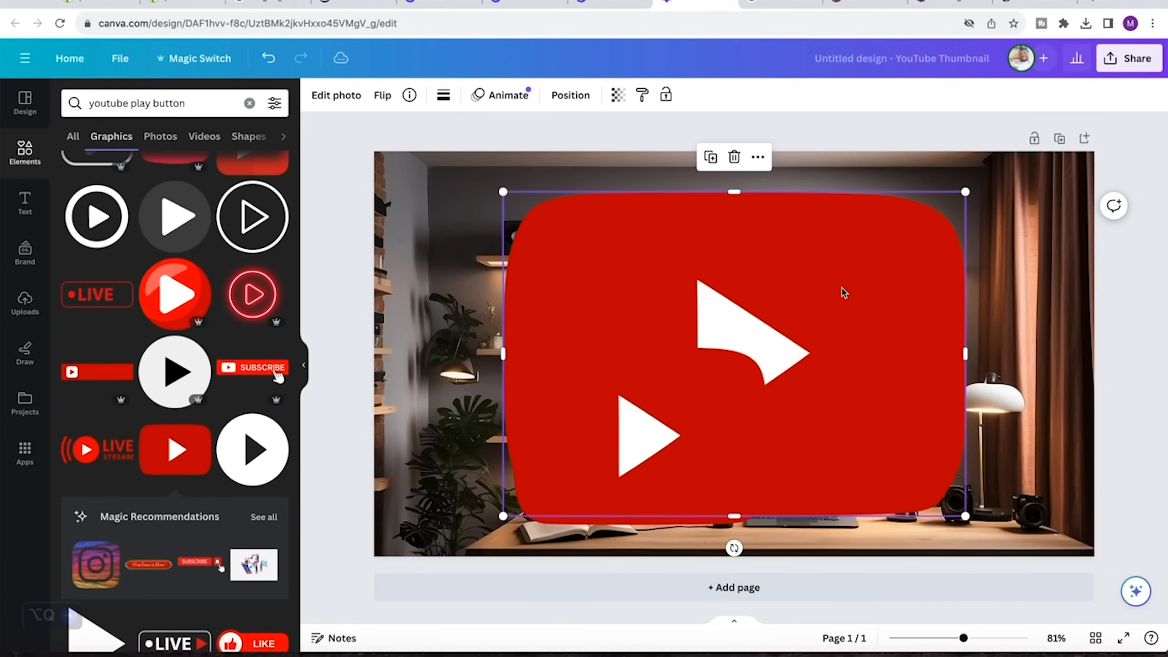
{"action": "key", "text": "Delete"}
Move the remaining play button onto the wall-mounted TV and shrink it to fit inside the screen
{"action": "left_click", "coordinate": [643, 409]}
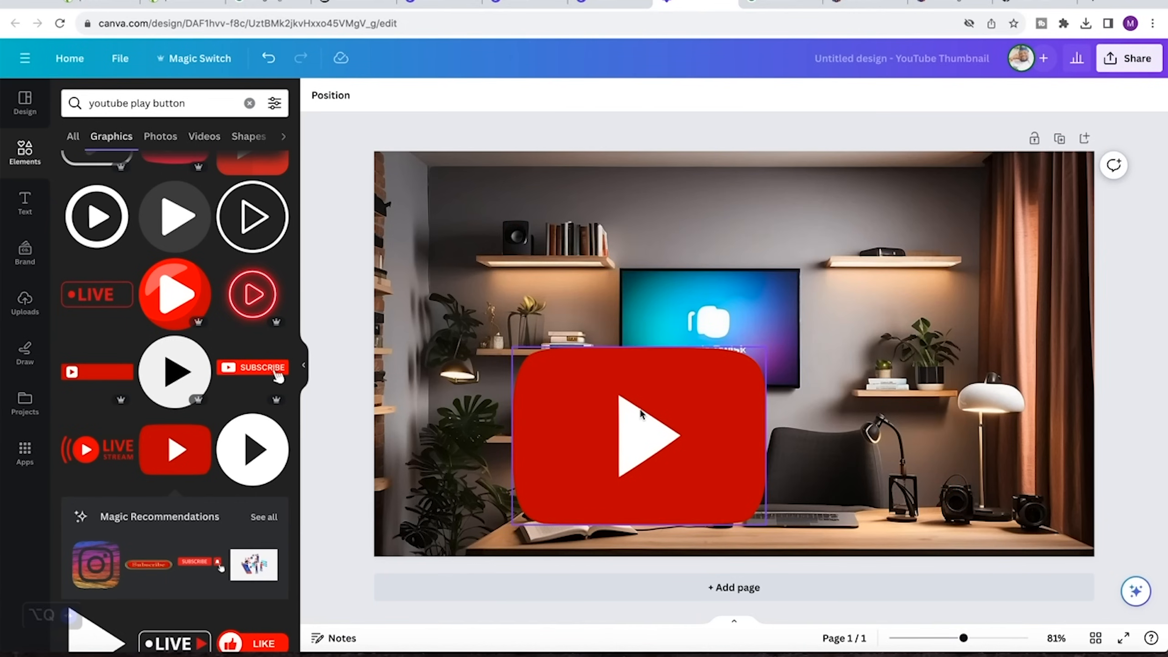
{"action": "left_click_drag", "start_coordinate": [714, 370], "coordinate": [726, 329]}
{"action": "left_click_drag", "start_coordinate": [643, 369], "coordinate": [706, 300]}
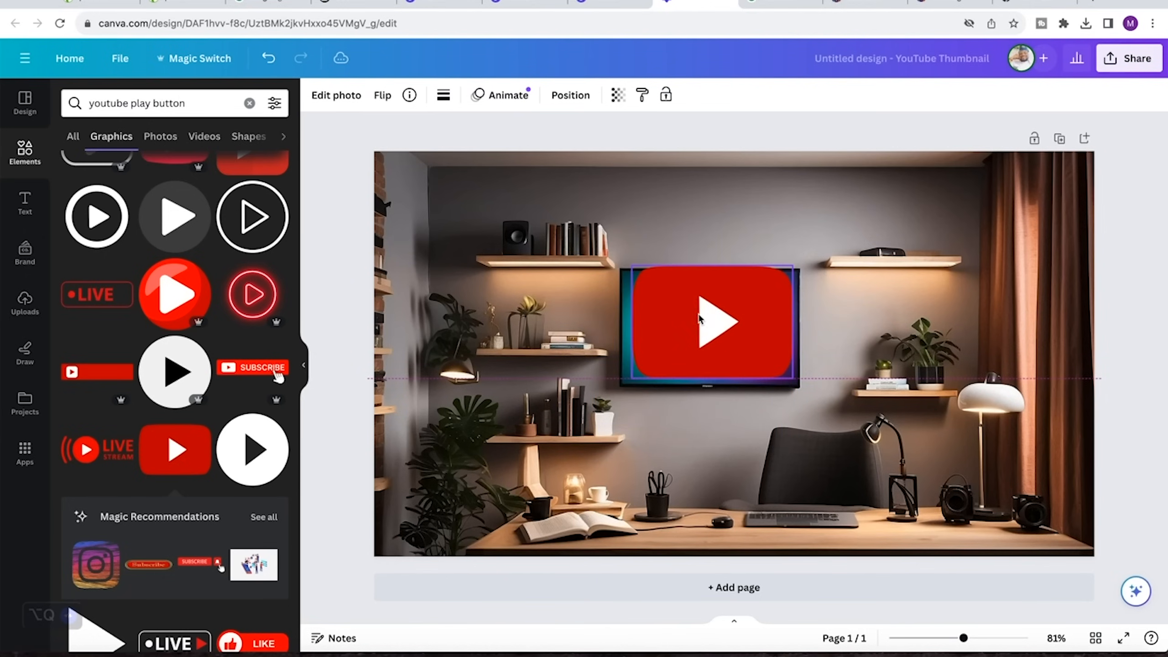
{"action": "left_click_drag", "start_coordinate": [785, 278], "coordinate": [701, 331]}
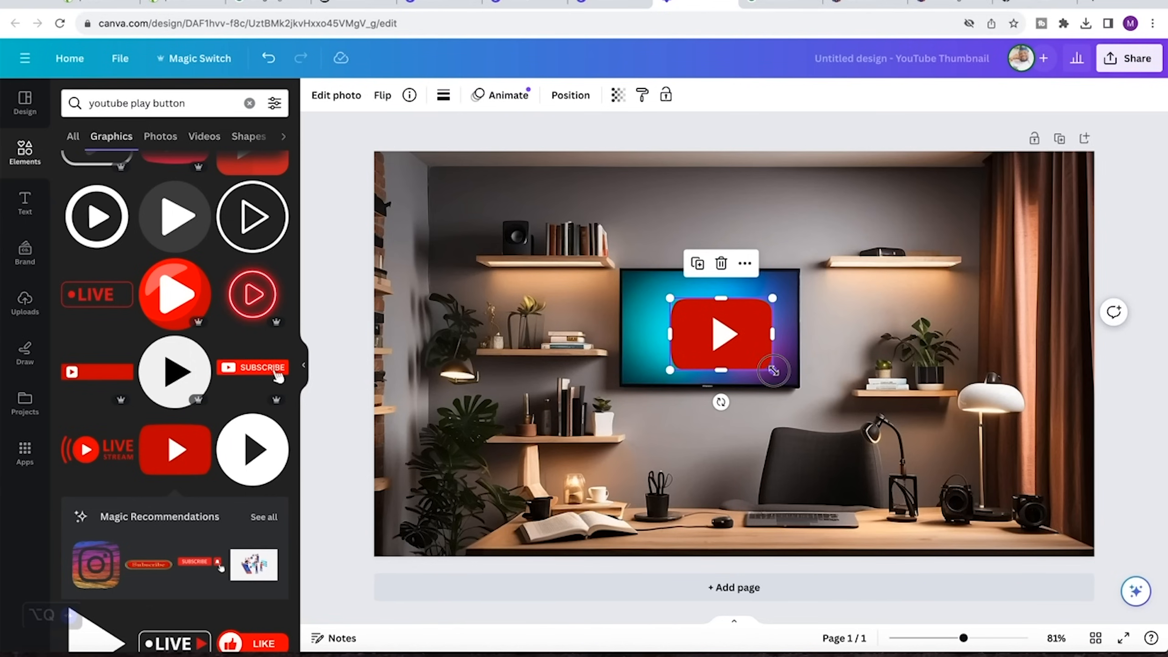
Reduce the play button further from its corners so it covers only the logo in the middle of the TV screen
{"action": "left_click_drag", "start_coordinate": [772, 370], "coordinate": [755, 363]}
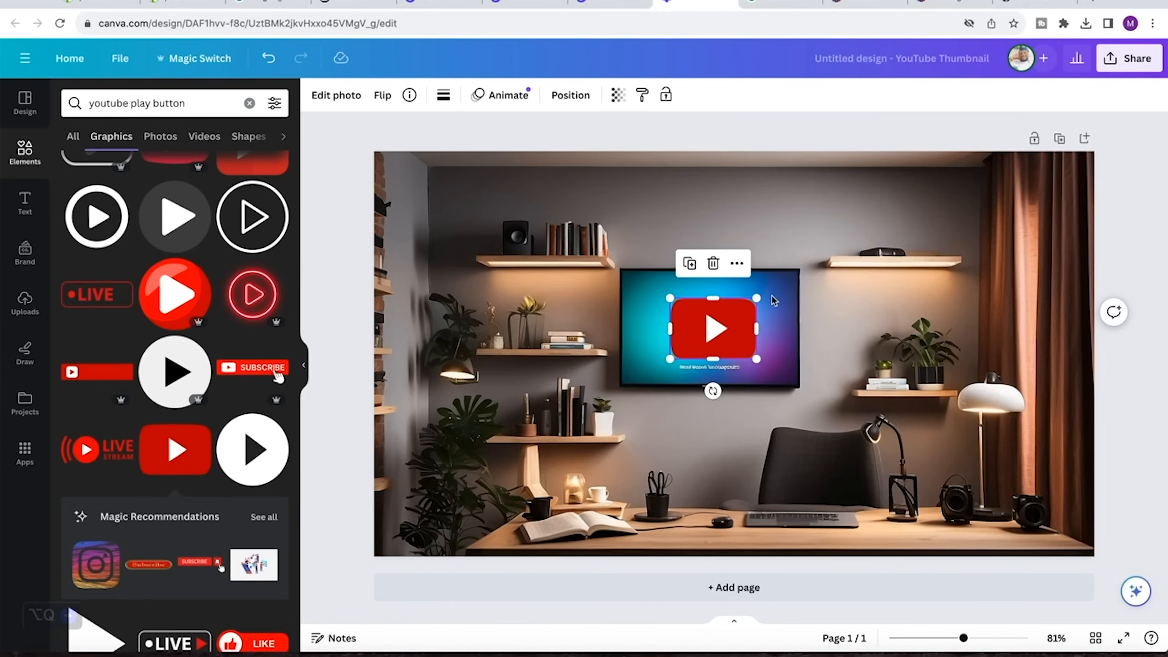
{"action": "left_click_drag", "start_coordinate": [756, 299], "coordinate": [749, 304]}
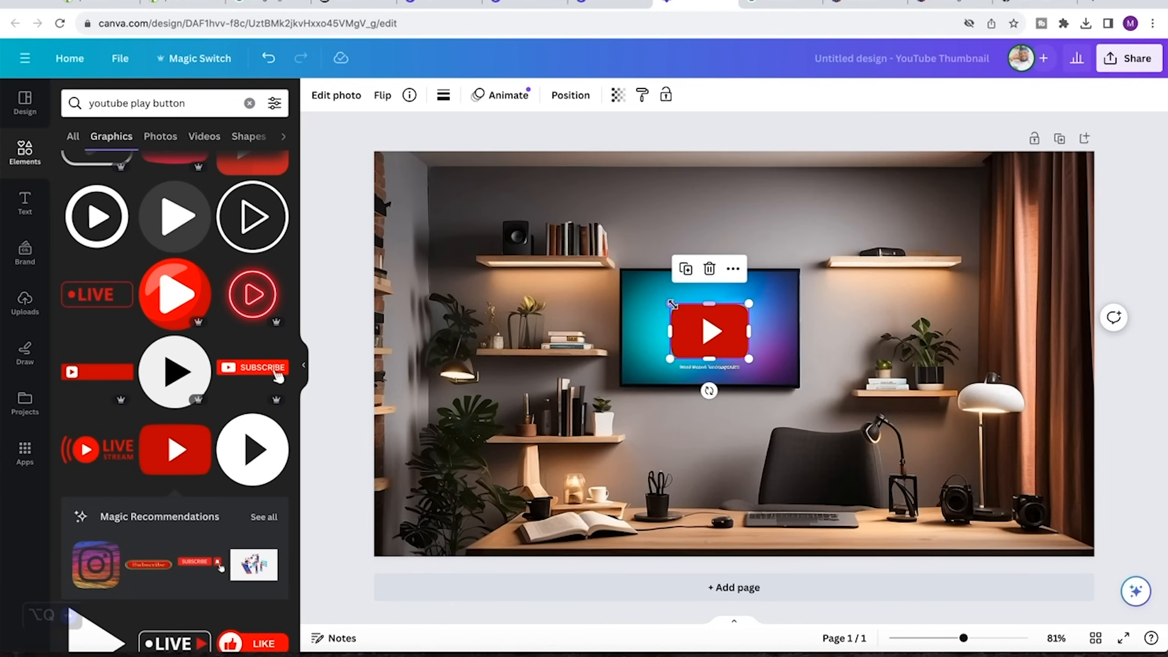
{"action": "left_click_drag", "start_coordinate": [669, 304], "coordinate": [674, 305]}
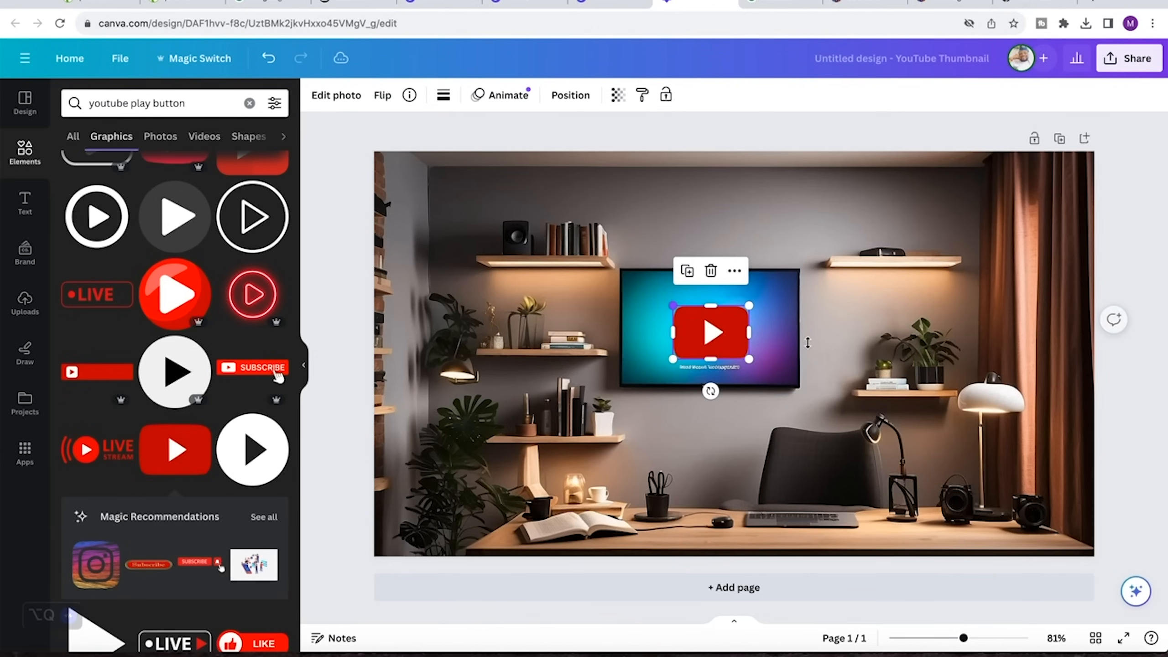
{"action": "left_click", "coordinate": [827, 328]}
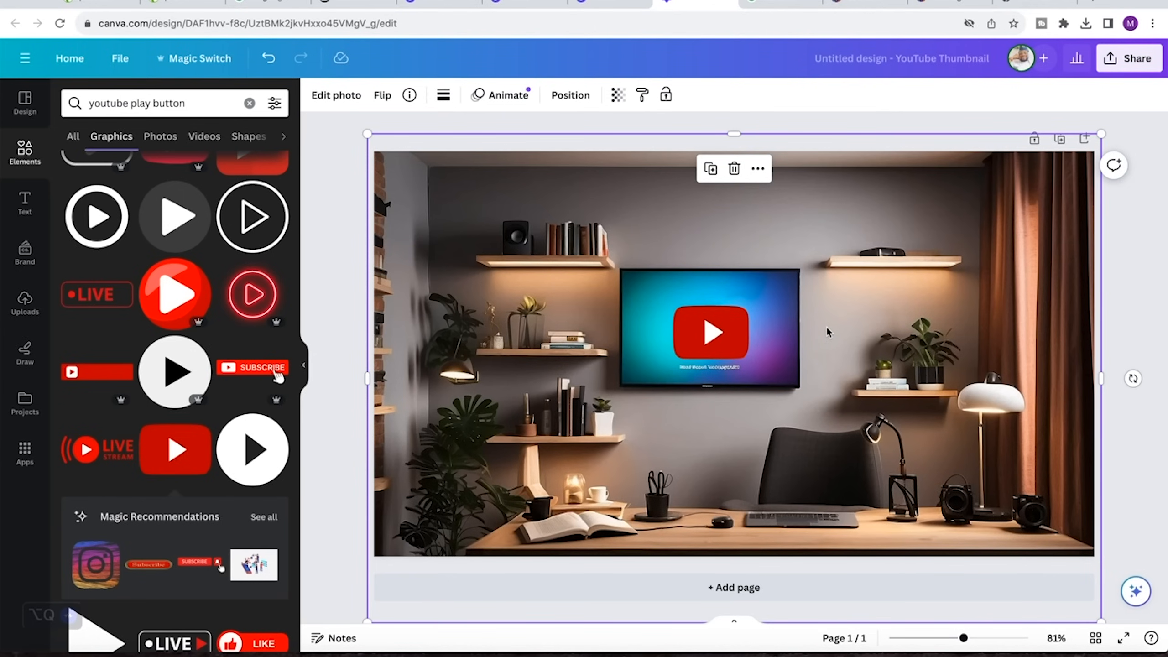
{"action": "left_click", "coordinate": [720, 327]}
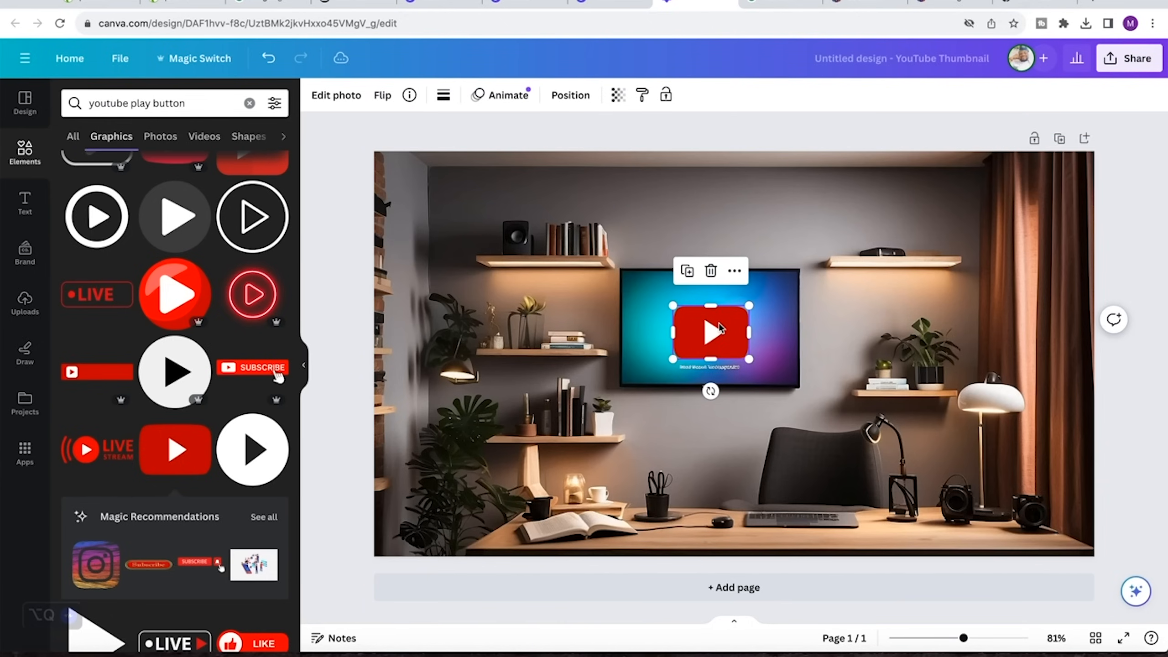
{"action": "left_click", "coordinate": [878, 215]}
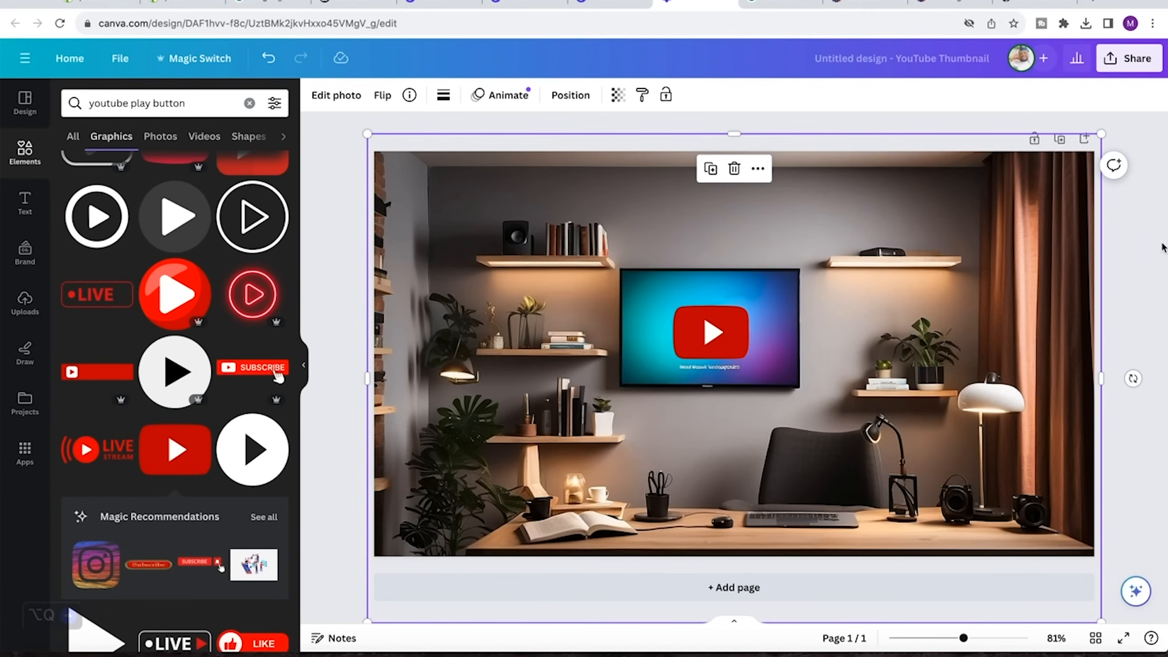
{"action": "left_click", "coordinate": [1144, 243]}
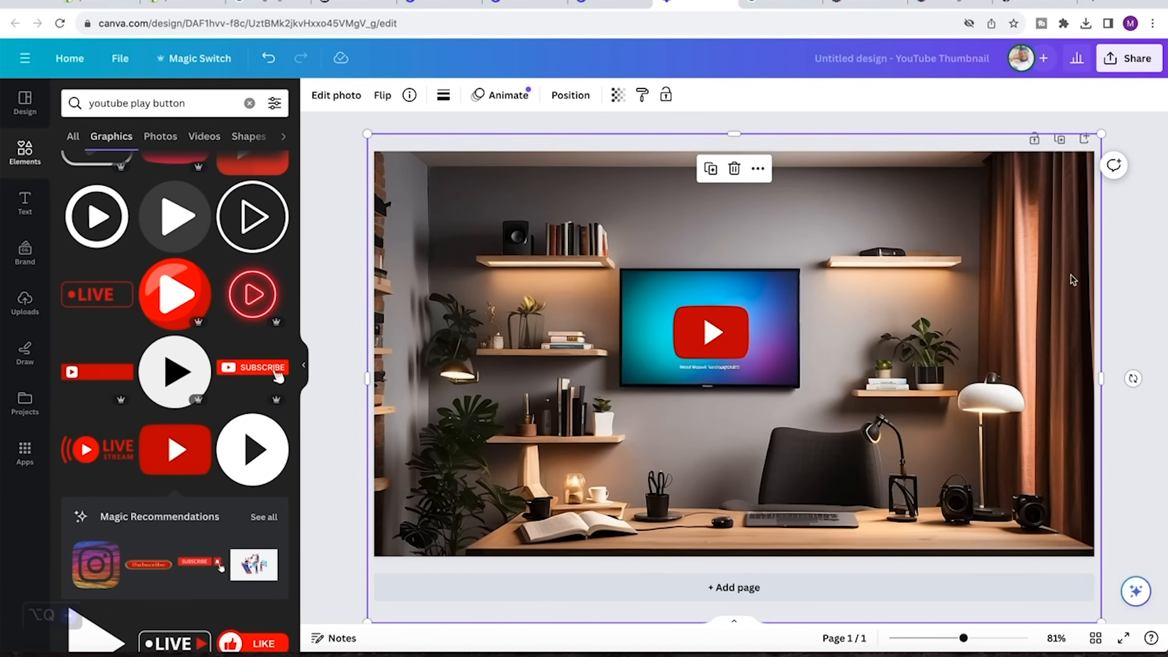
Shrink the play button slightly and nudge it down and left to centre it over the logo on the TV screen
{"action": "left_click", "coordinate": [749, 346]}
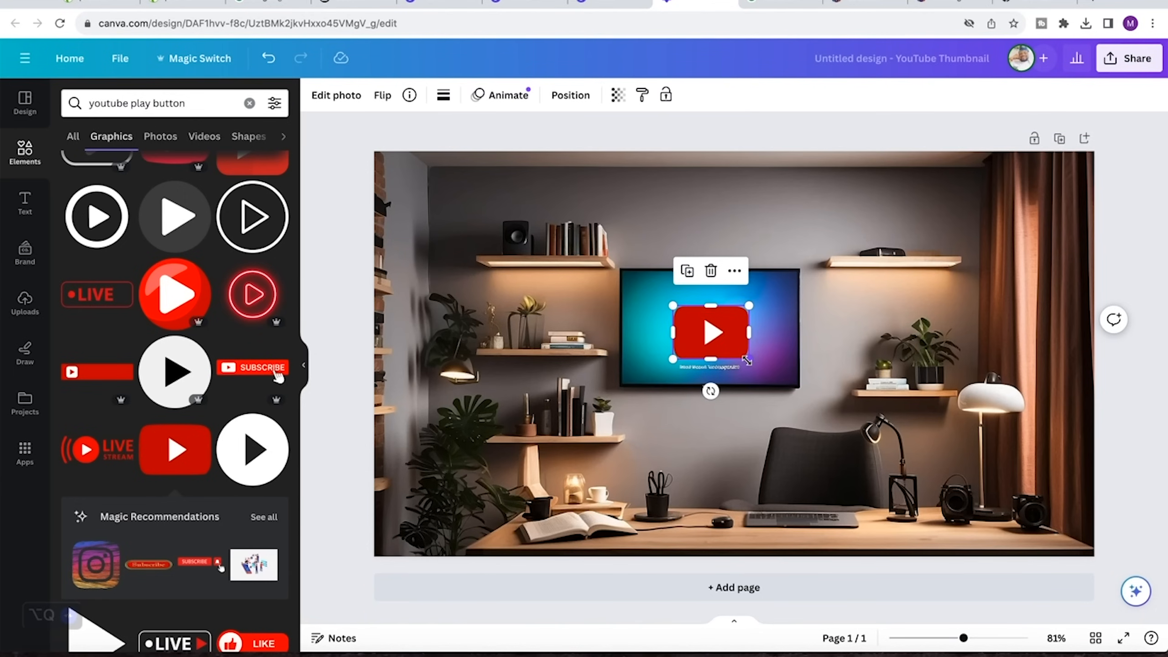
{"action": "left_click_drag", "start_coordinate": [746, 361], "coordinate": [714, 332]}
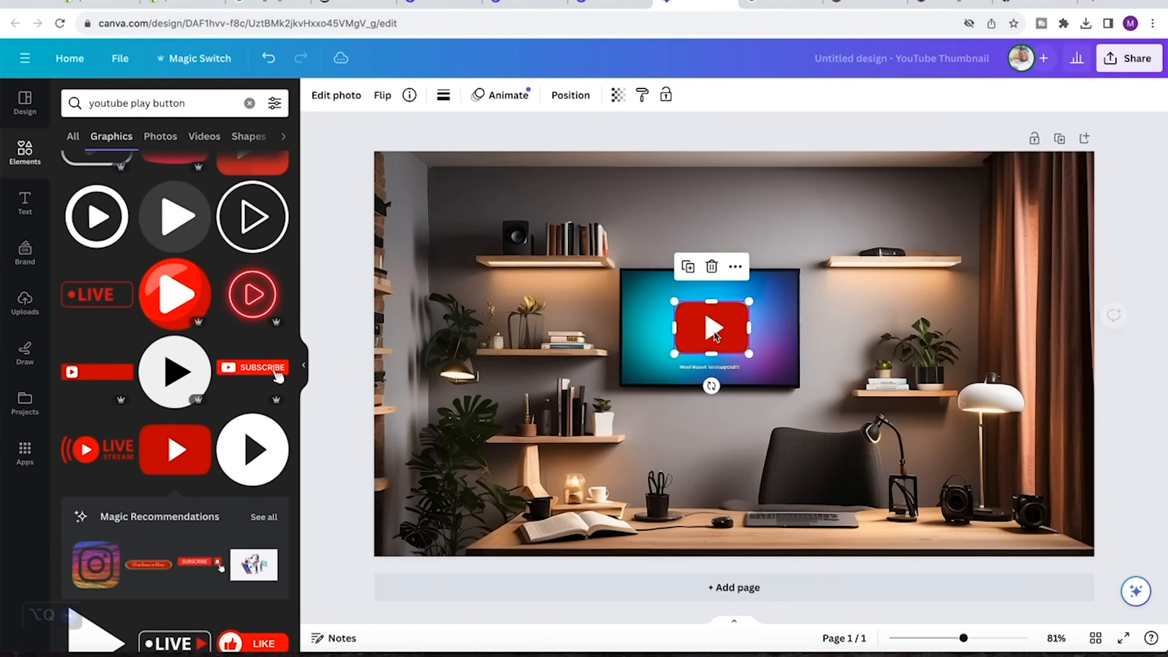
{"action": "key", "text": "Down"}
{"action": "key", "text": "Down"}
{"action": "key", "text": "Left"}
{"action": "key", "text": "Down"}
{"action": "key", "text": "Down"}
{"action": "key", "text": "Down"}
{"action": "key", "text": "Down"}
{"action": "key", "text": "Down"}
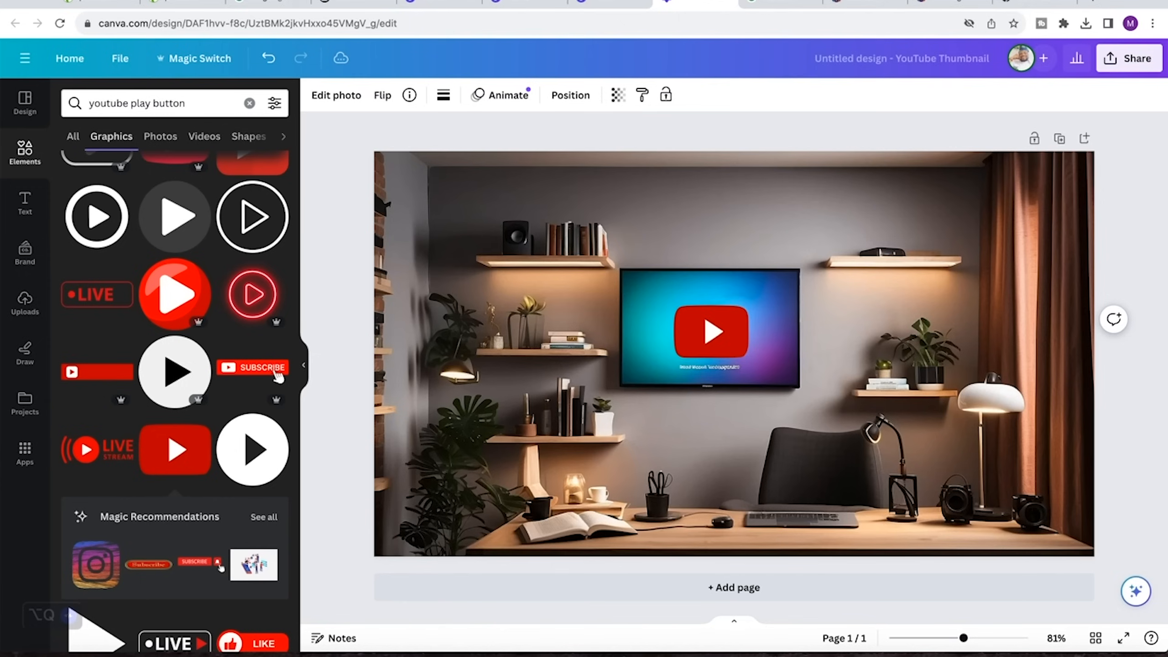
{"action": "key", "text": "Down"}
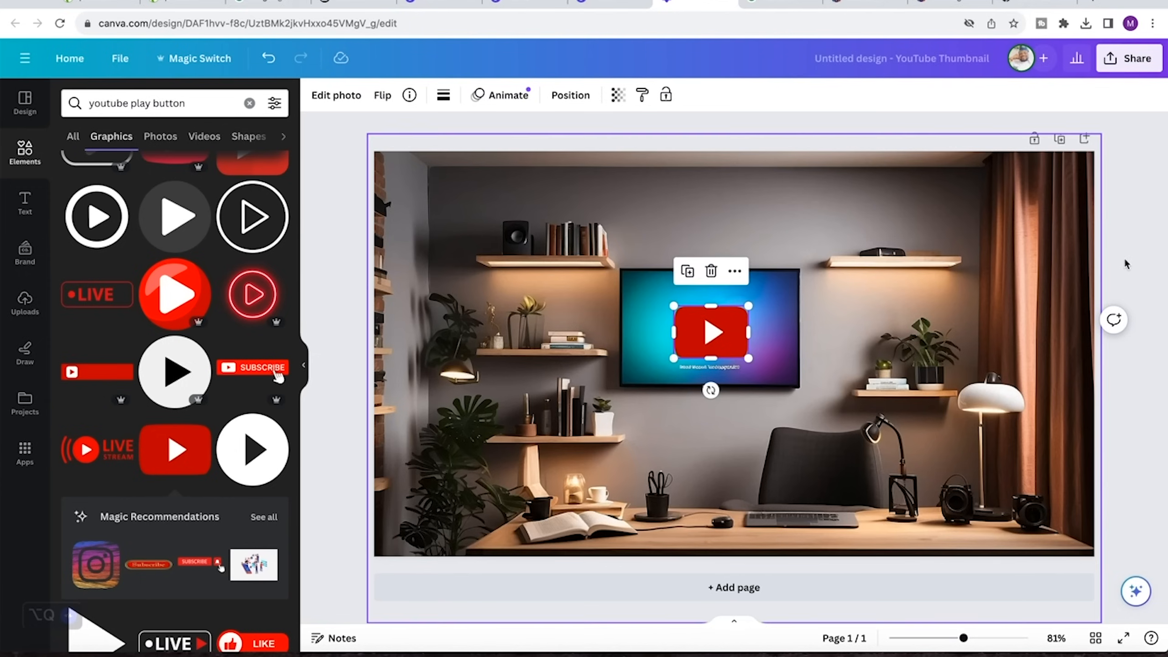
{"action": "left_click", "coordinate": [1125, 258]}
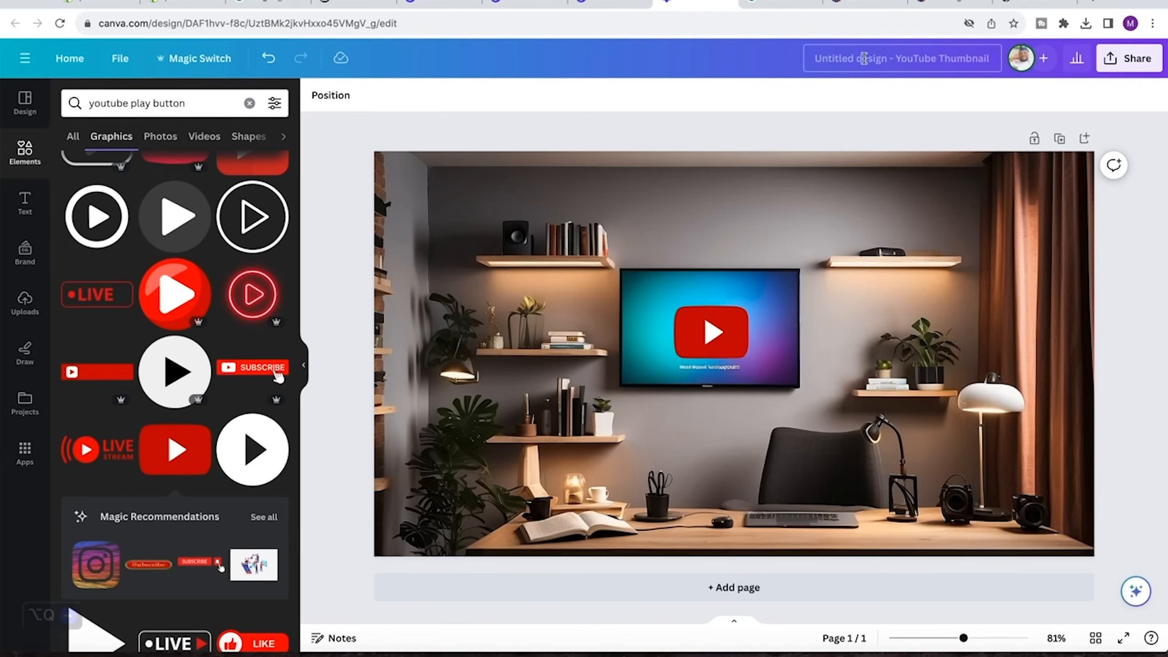
Rename the design as "My Youtube Channel setup"
{"action": "left_click", "coordinate": [891, 63]}
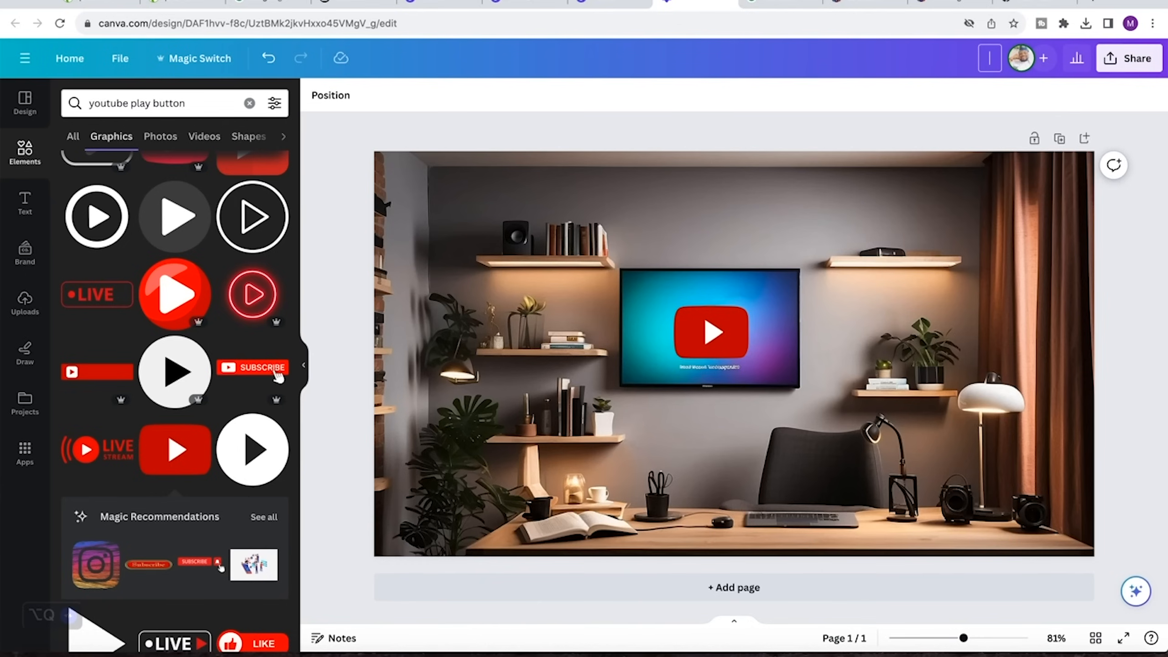
{"action": "type", "text": "My Youtube Chana"}
{"action": "key", "text": "BackSpace"}
{"action": "type", "text": "nel"}
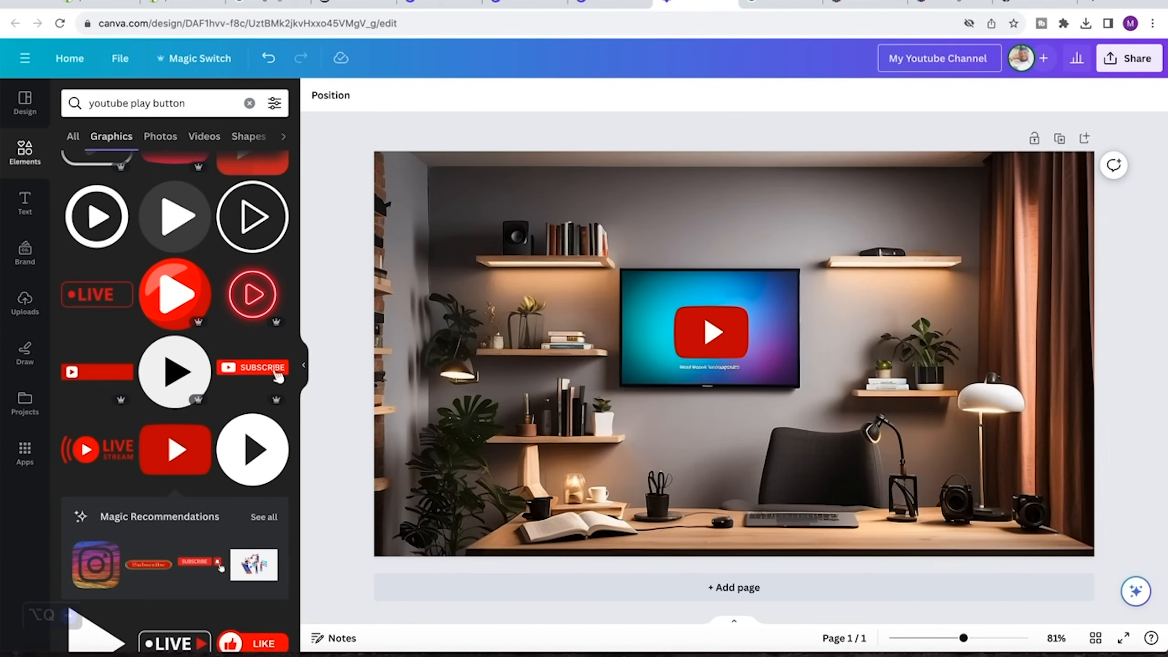
{"action": "type", "text": " set"}
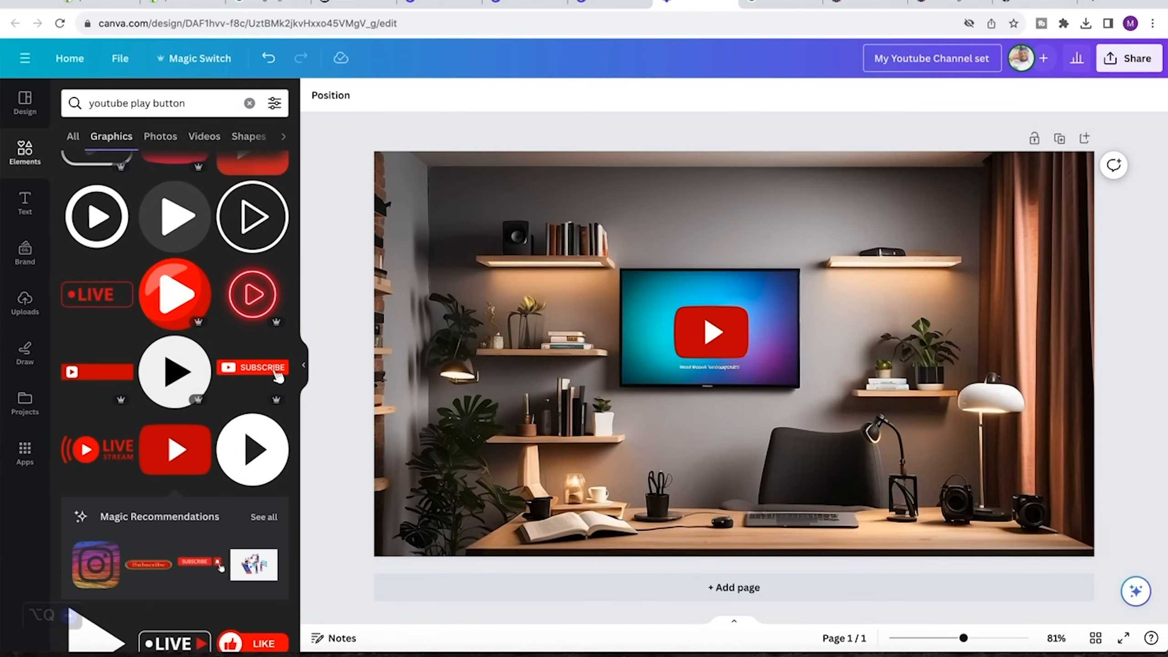
{"action": "type", "text": "up"}
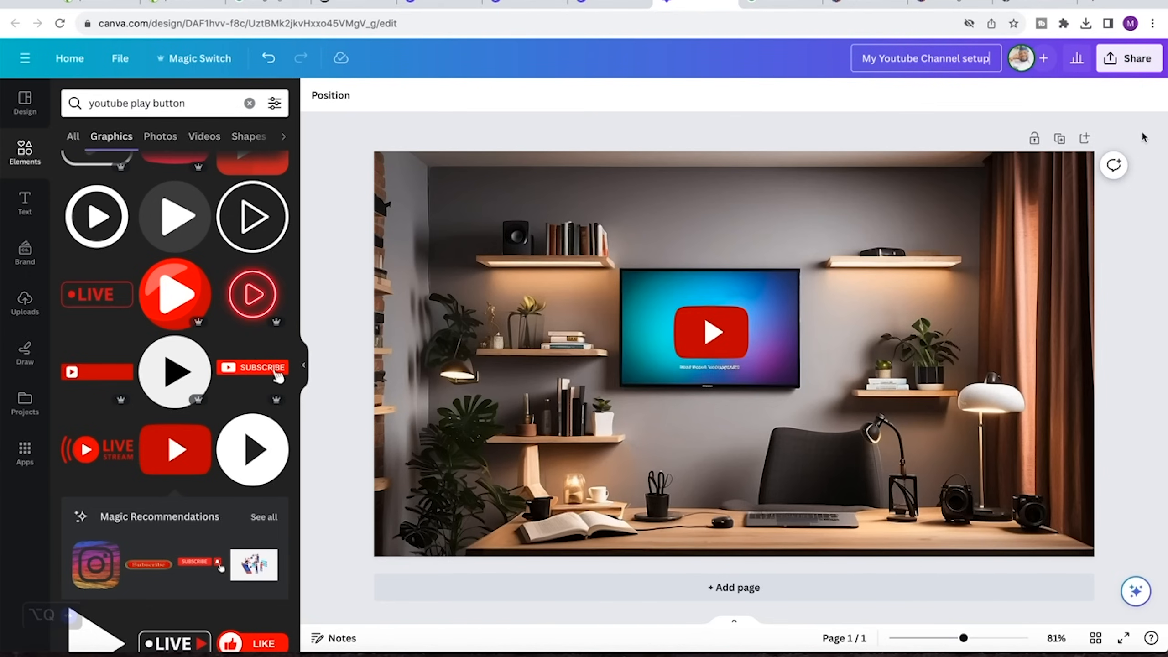
{"action": "left_click", "coordinate": [1154, 140]}
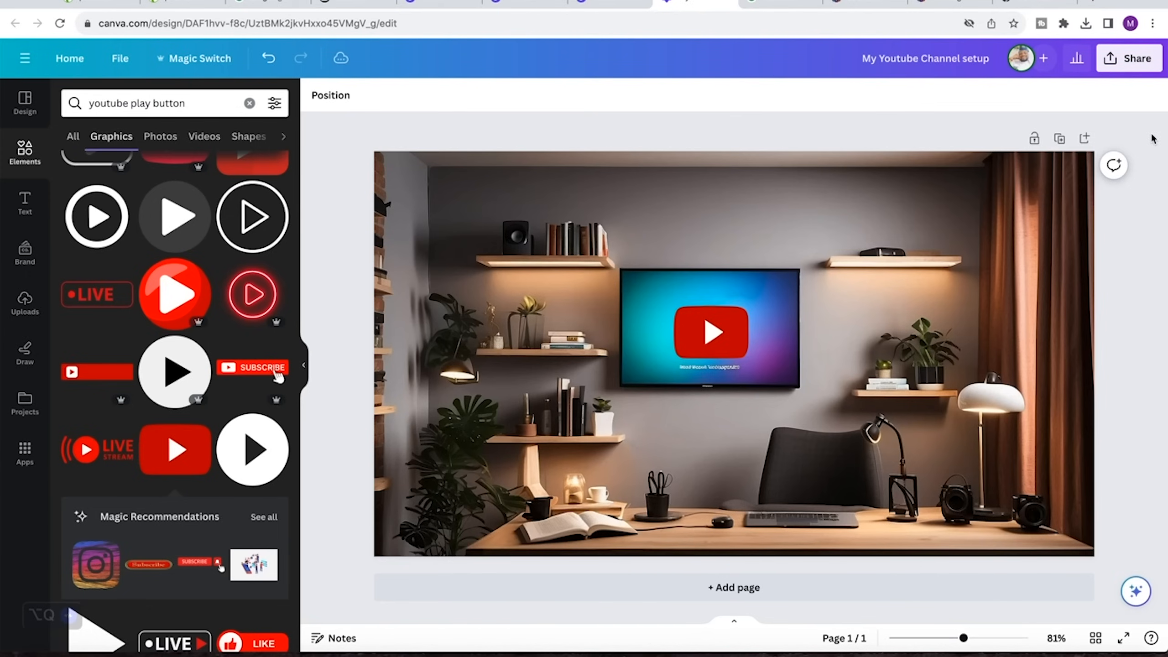
Open the download settings for the design as PNG and try raising the export size to its maximum
{"action": "left_click", "coordinate": [1127, 60]}
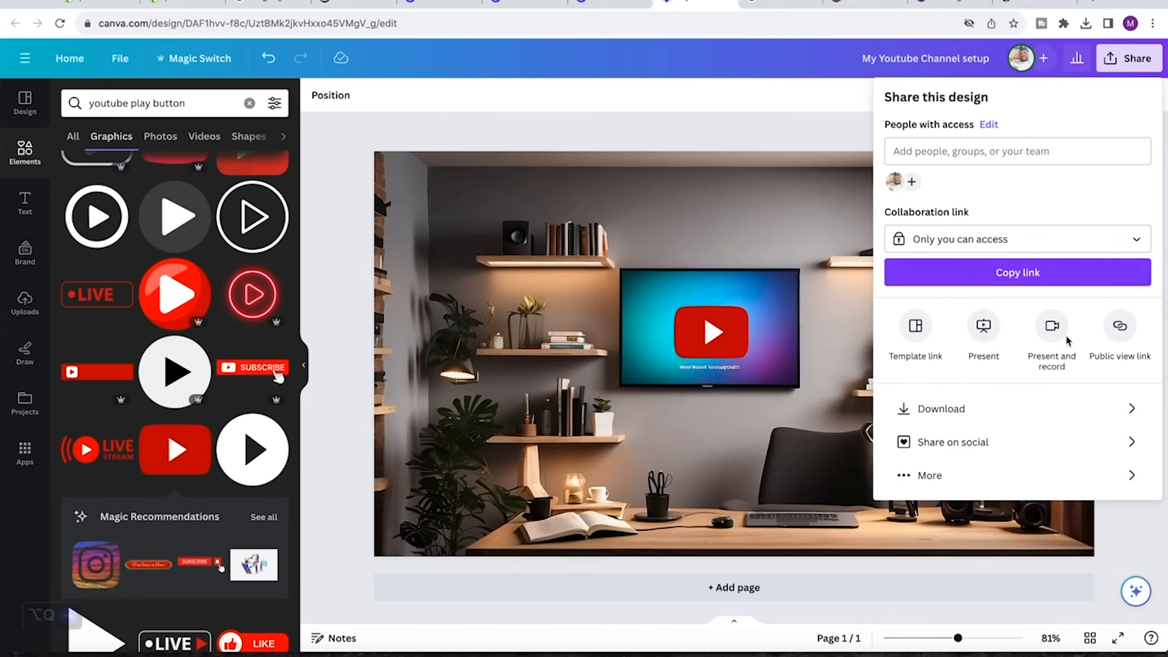
{"action": "left_click", "coordinate": [927, 409]}
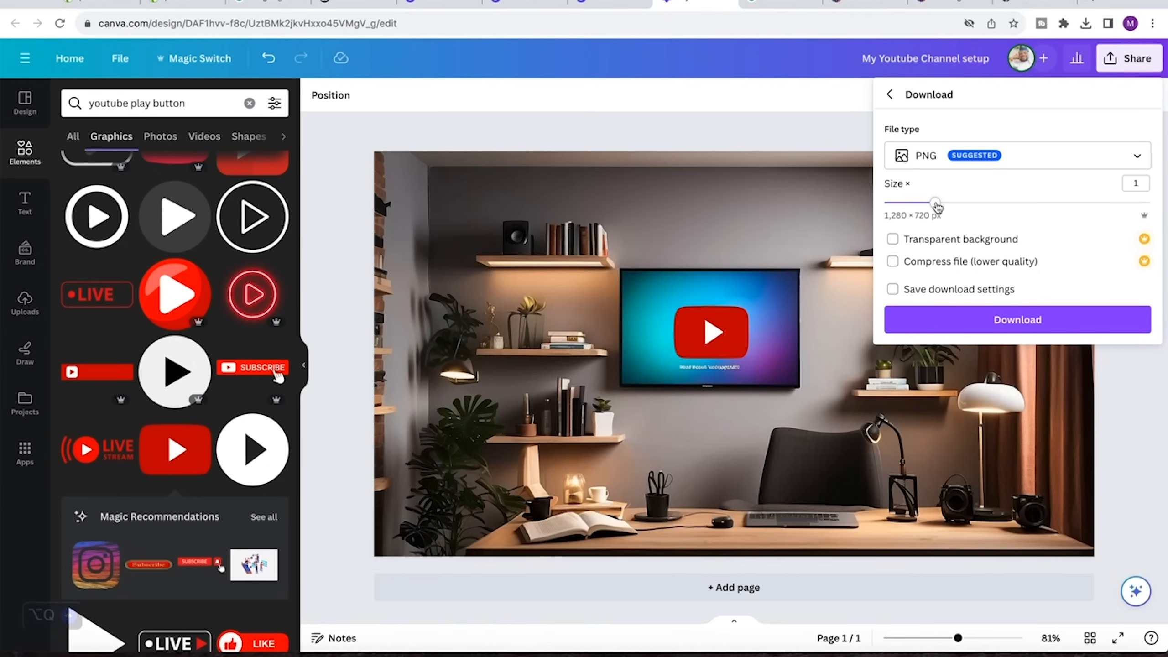
{"action": "left_click_drag", "start_coordinate": [936, 208], "coordinate": [1161, 210]}
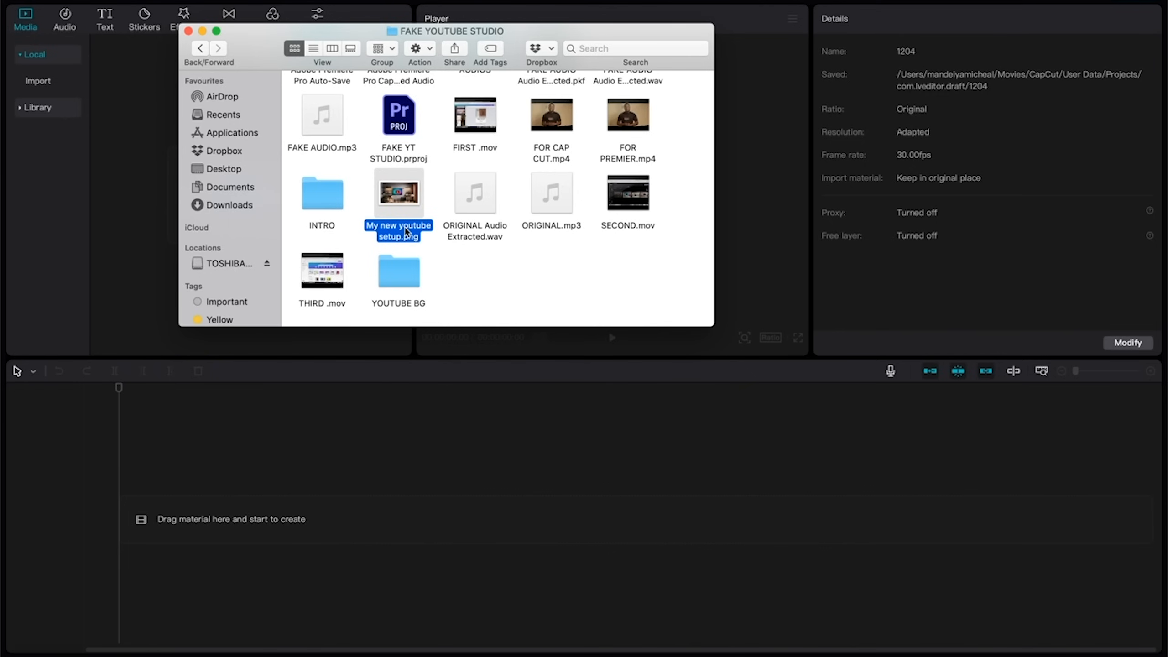
In CapCut, import FOR CAP CUT.mp4 and My new youtube setup.png from the FAKE YOUTUBE STUDIO folder into the project media
{"action": "left_click", "coordinate": [569, 122], "text": "super"}
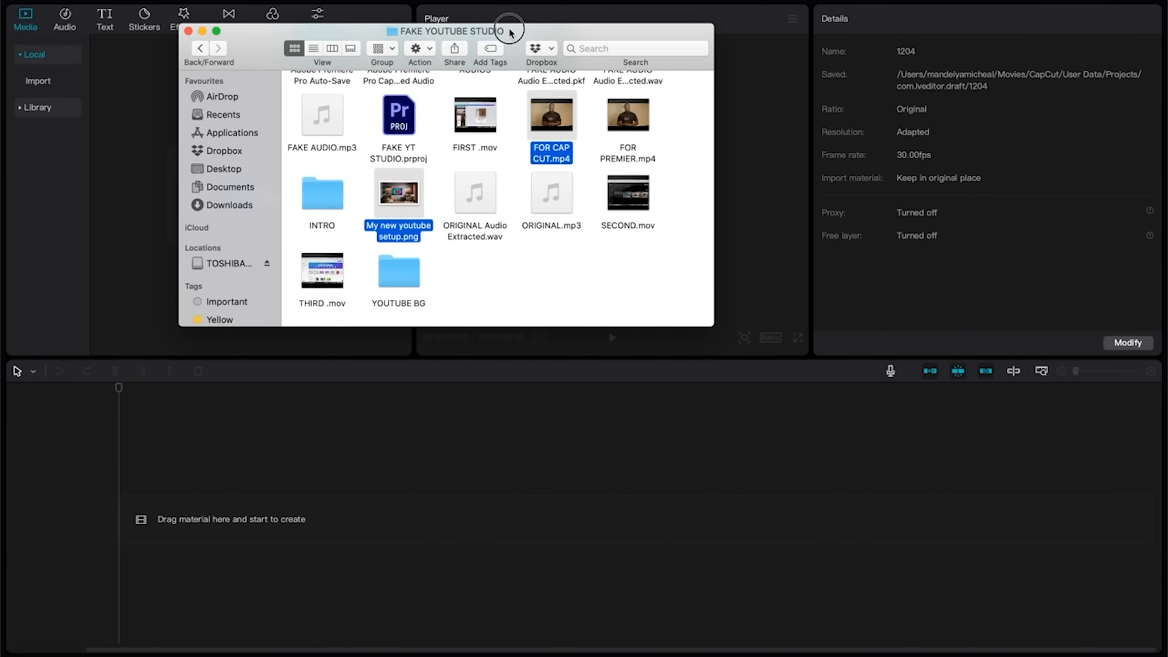
{"action": "left_click_drag", "start_coordinate": [512, 31], "coordinate": [809, 56]}
{"action": "left_click_drag", "start_coordinate": [690, 206], "coordinate": [221, 214]}
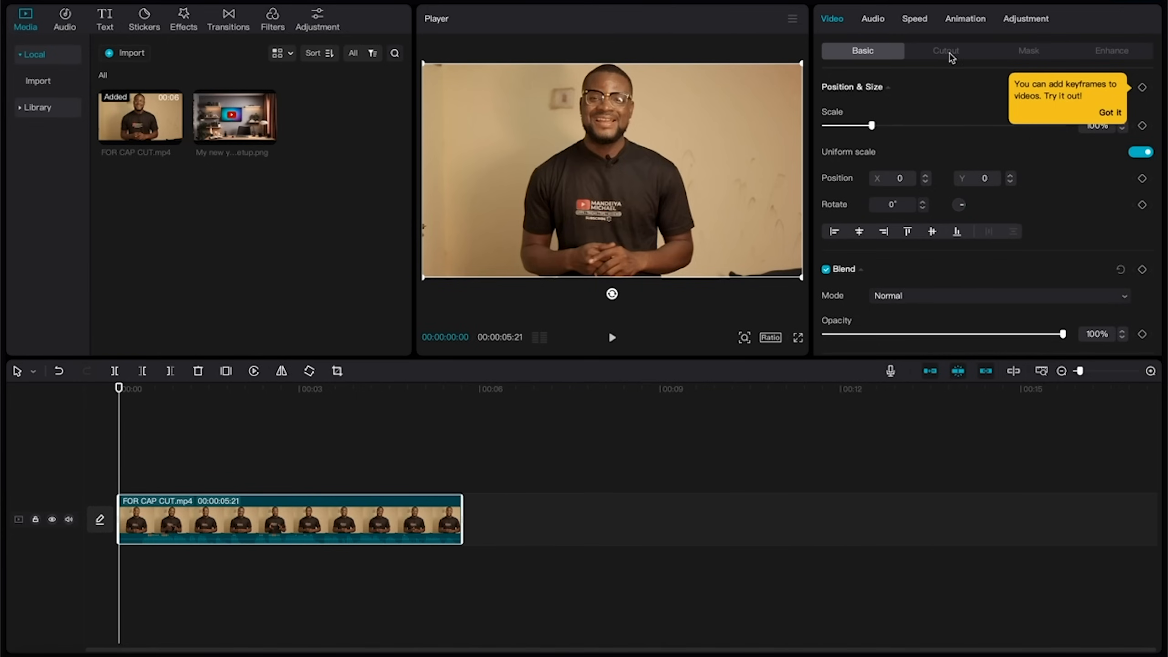
Remove the background of the FOR CAP CUT.mp4 clip on the timeline with Auto cutout
{"action": "left_click", "coordinate": [945, 52]}
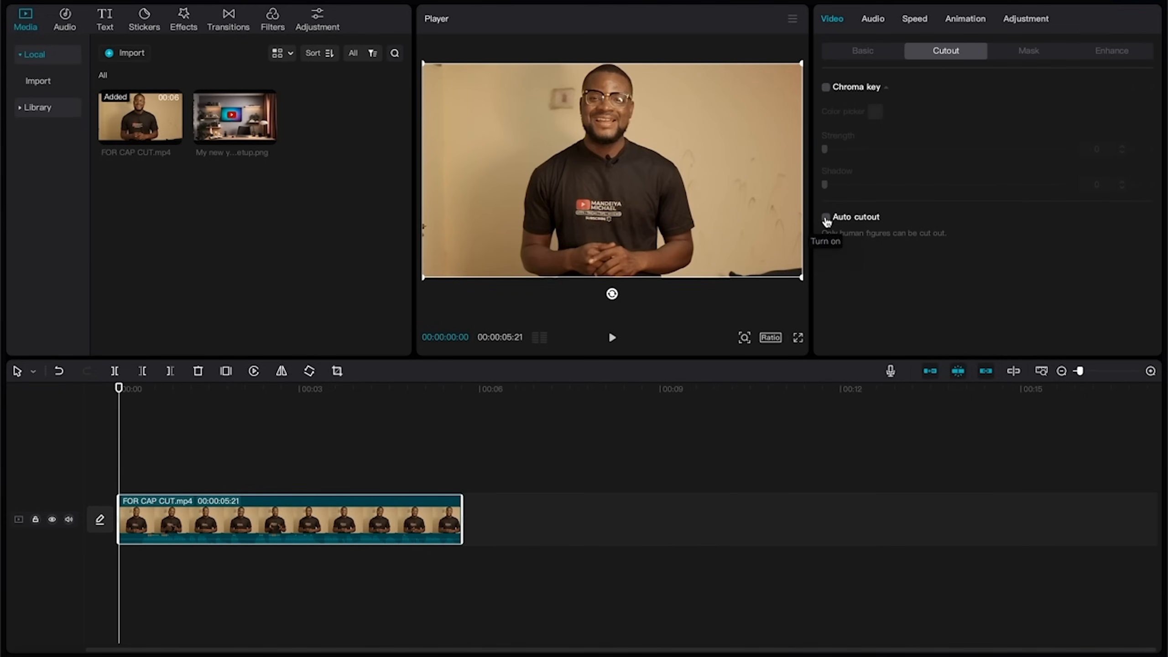
{"action": "left_click", "coordinate": [827, 221]}
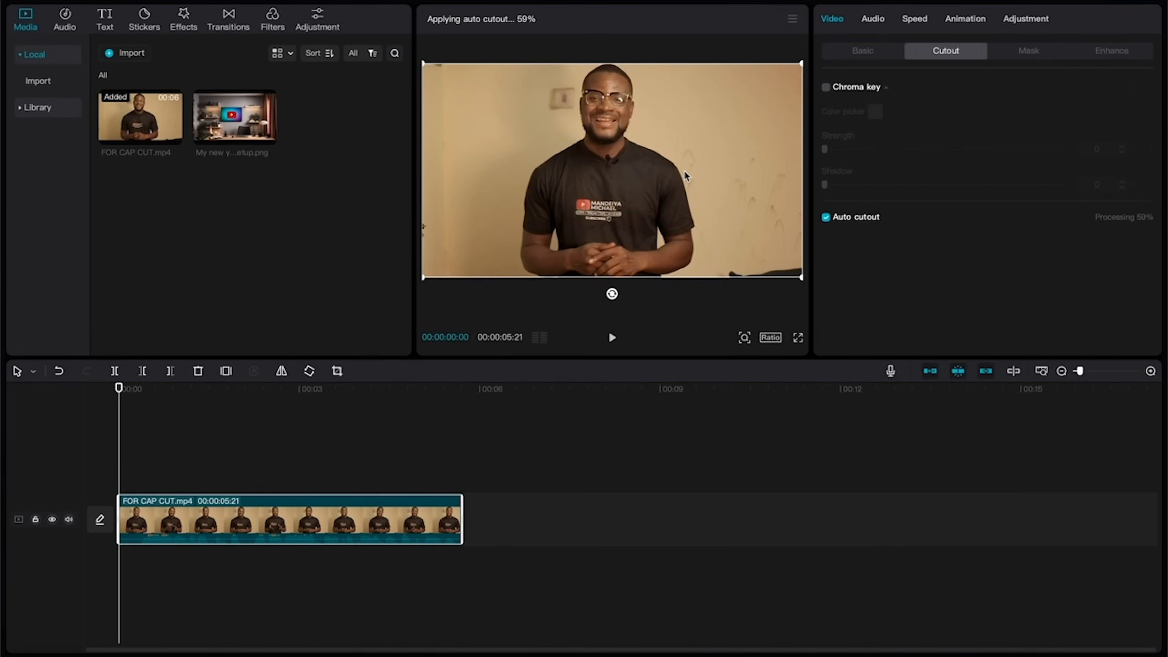
{"action": "left_click", "coordinate": [120, 405]}
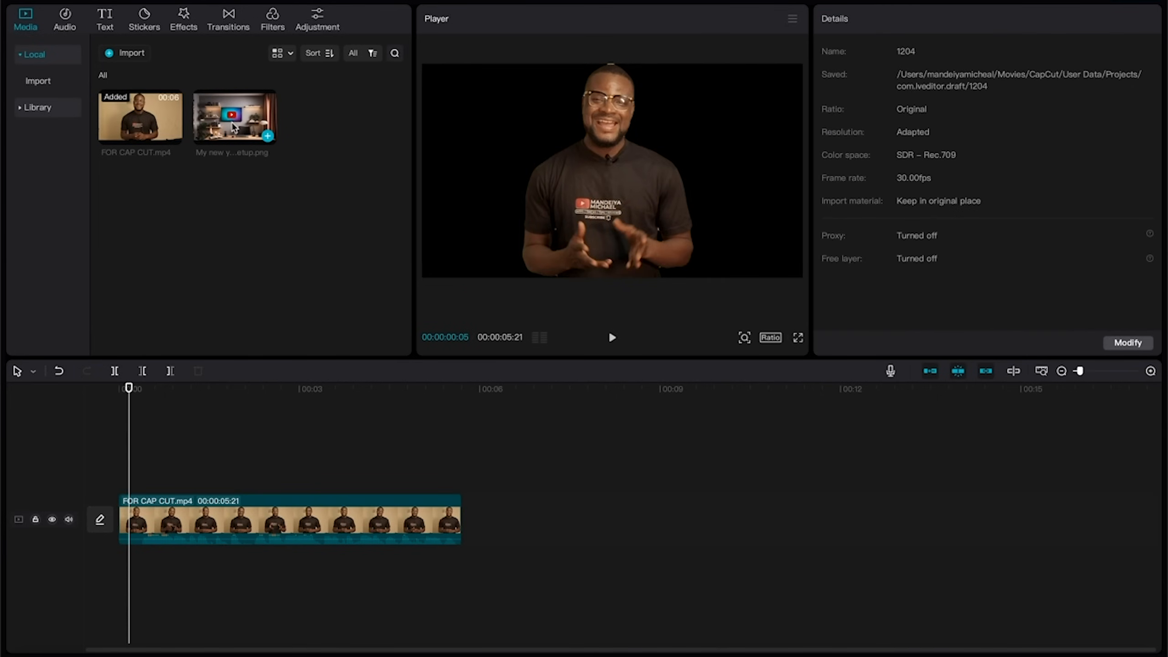
Place My new youtube setup.png on a track beneath the FOR CAP CUT.mp4 clip and extend it to the clip's 00:00:05:21 length
{"action": "left_click_drag", "start_coordinate": [234, 128], "coordinate": [123, 564]}
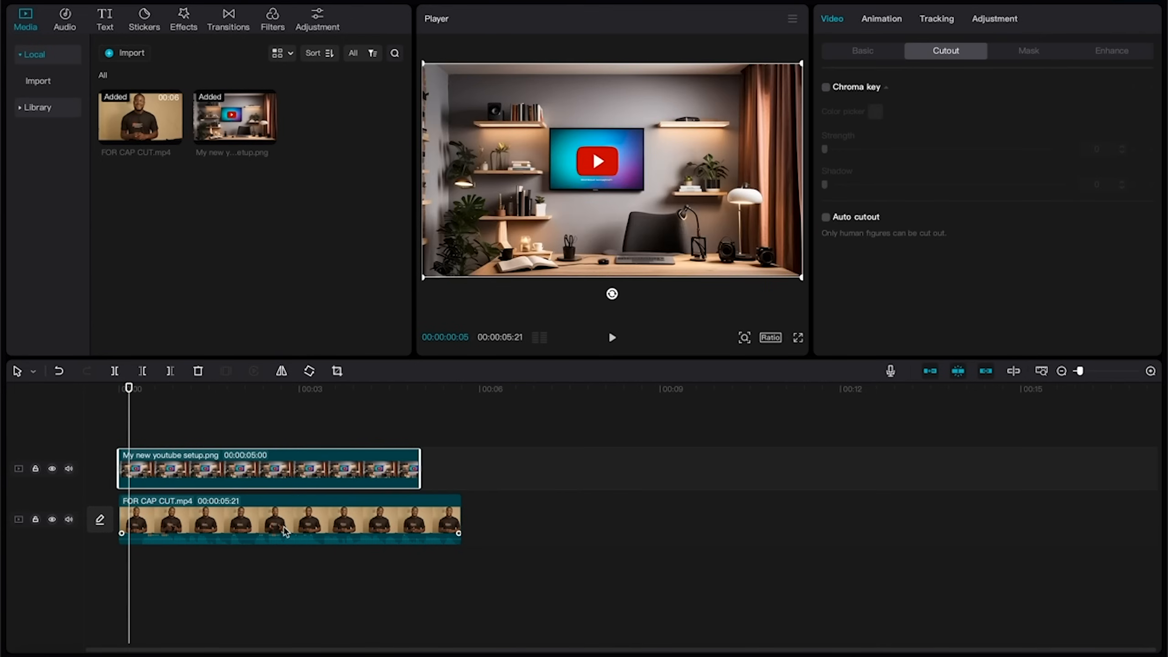
{"action": "left_click_drag", "start_coordinate": [285, 531], "coordinate": [282, 428]}
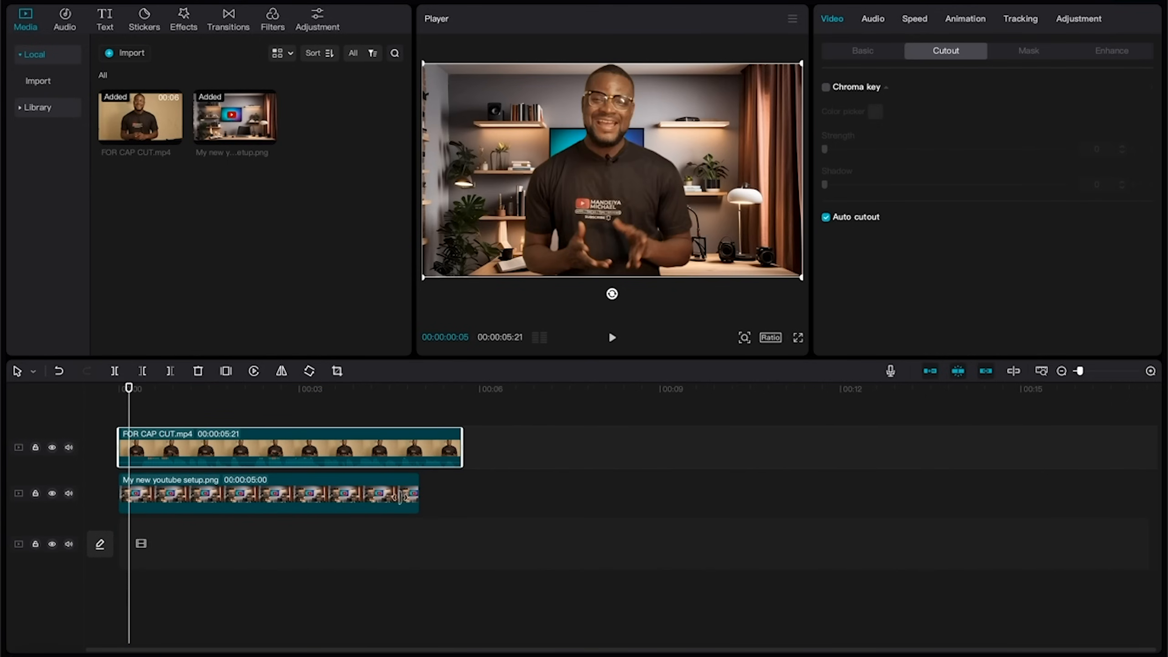
{"action": "left_click", "coordinate": [336, 495]}
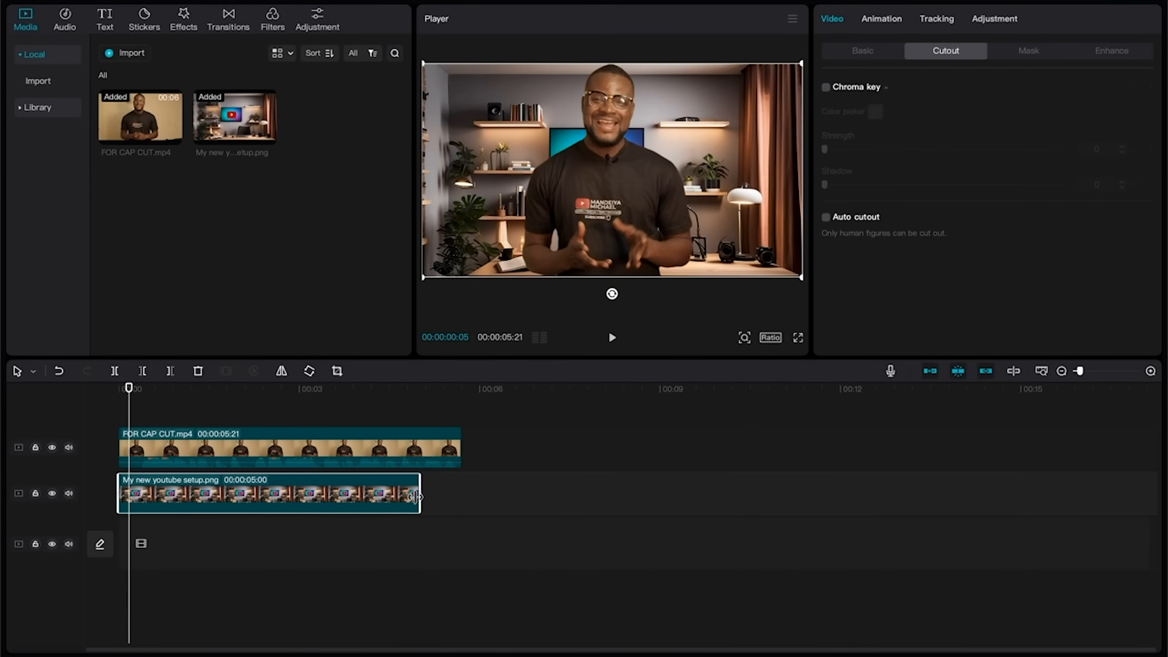
{"action": "left_click_drag", "start_coordinate": [412, 496], "coordinate": [466, 500]}
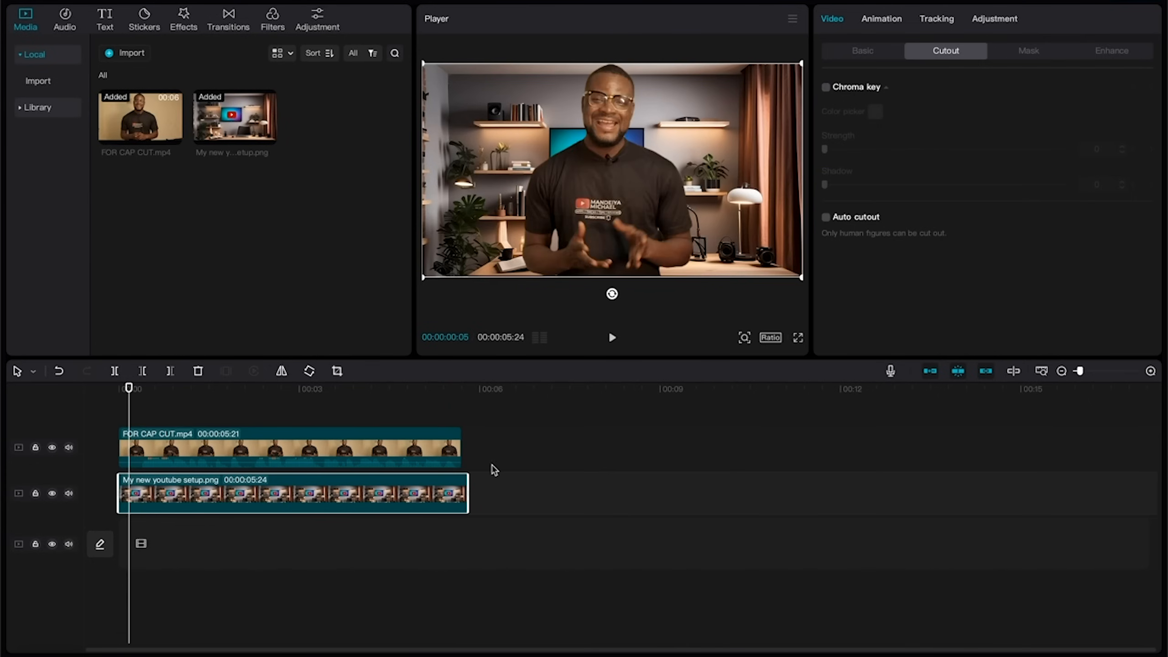
{"action": "left_click_drag", "start_coordinate": [469, 489], "coordinate": [463, 492]}
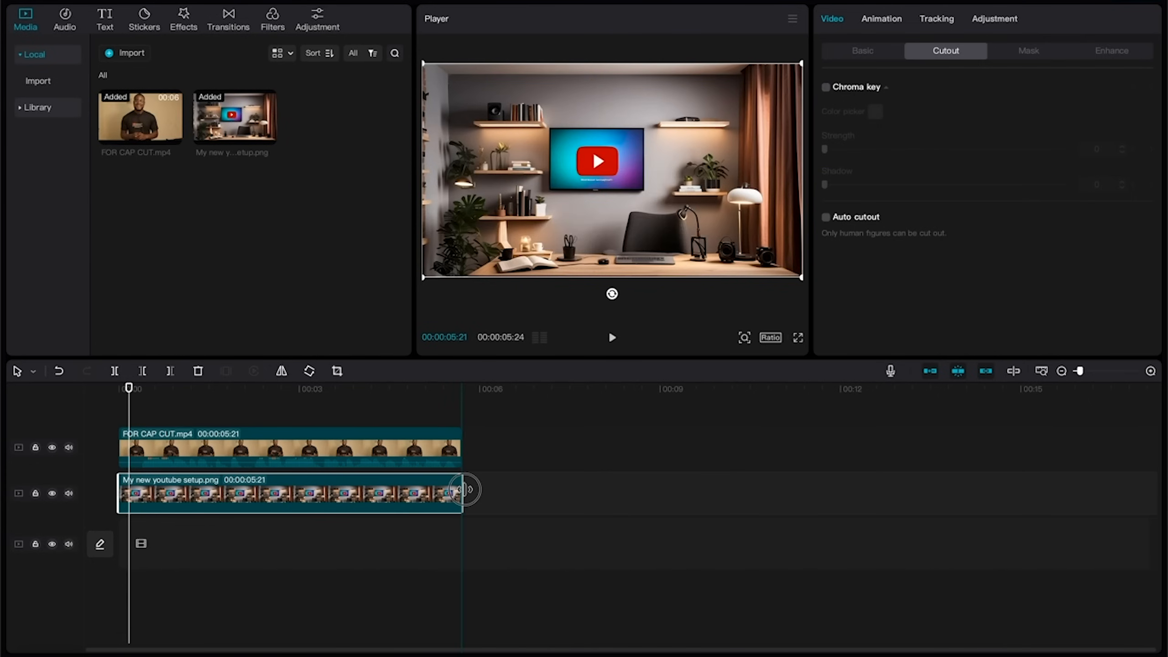
Scale up the My new youtube setup.png background slightly so it extends beyond the edges of the frame
{"action": "left_click", "coordinate": [335, 447]}
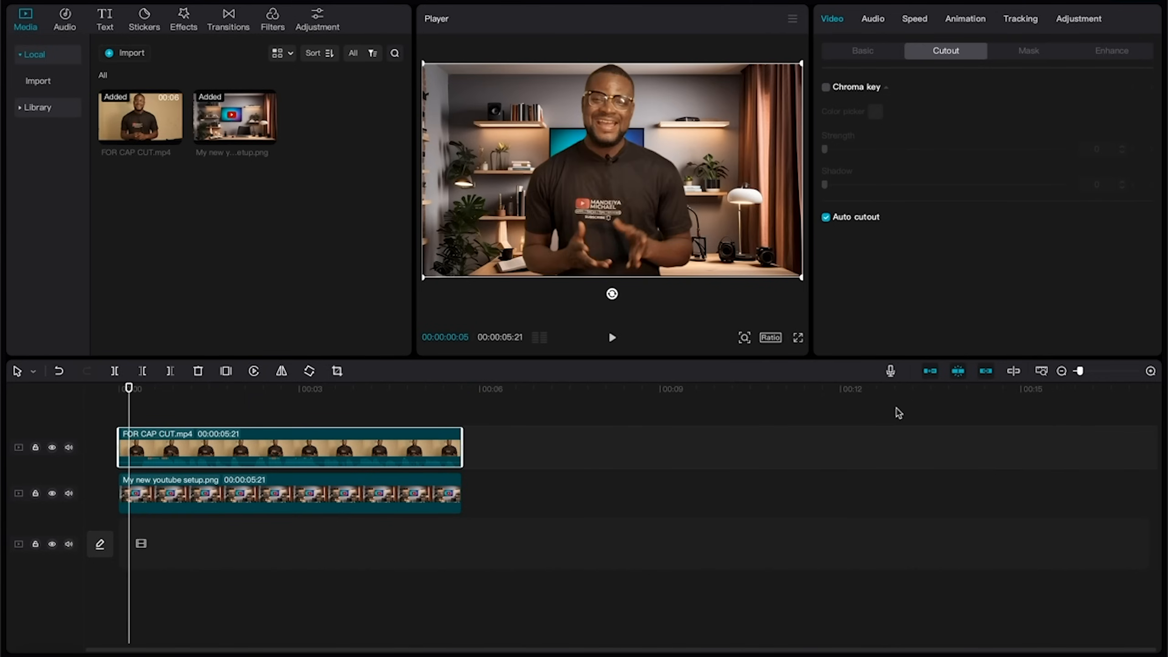
{"action": "left_click", "coordinate": [407, 486]}
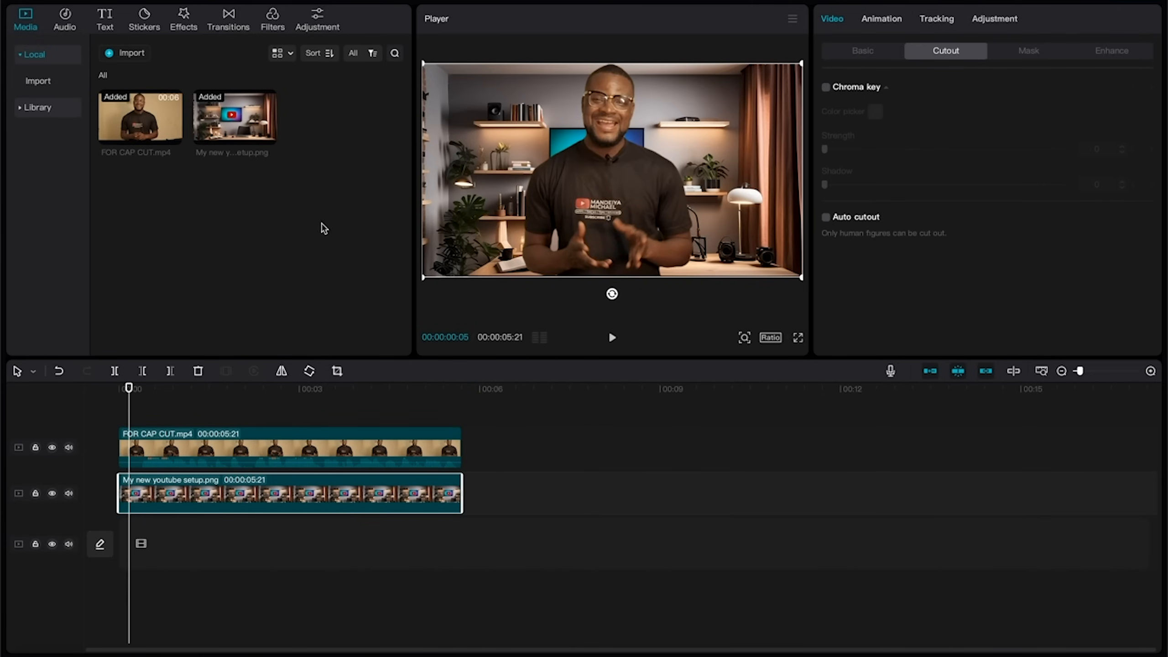
{"action": "left_click_drag", "start_coordinate": [423, 63], "coordinate": [314, 26]}
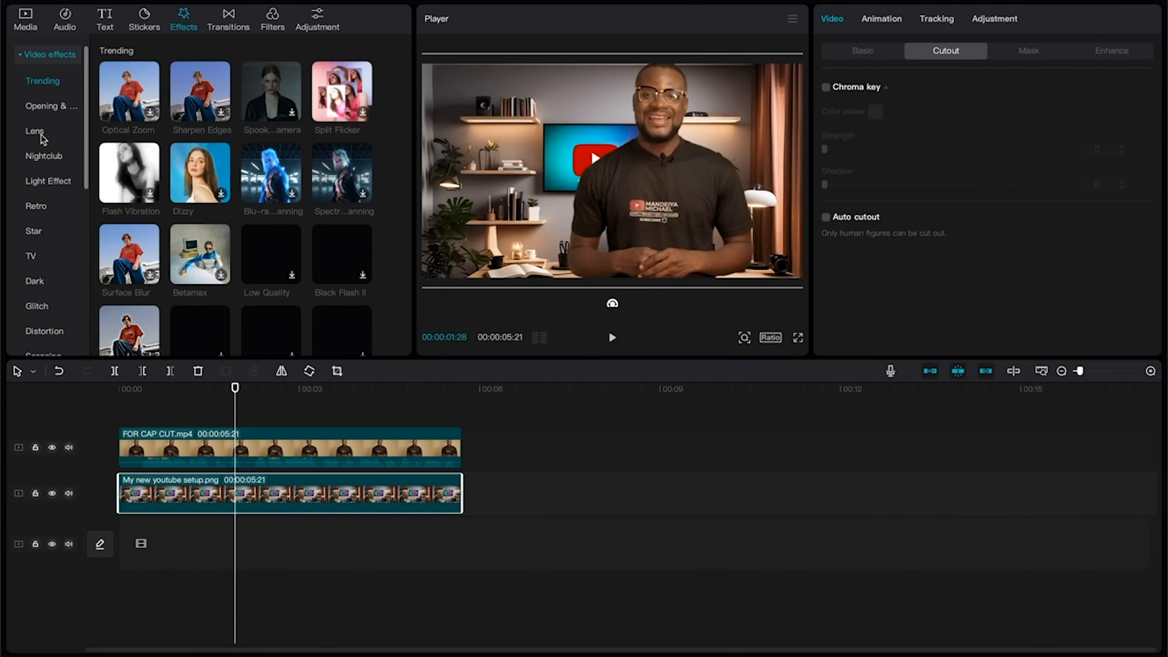
Apply the Blur effect from the Lens video effects to the background image clip and reduce its strength to a subtle blur
{"action": "left_click", "coordinate": [37, 132]}
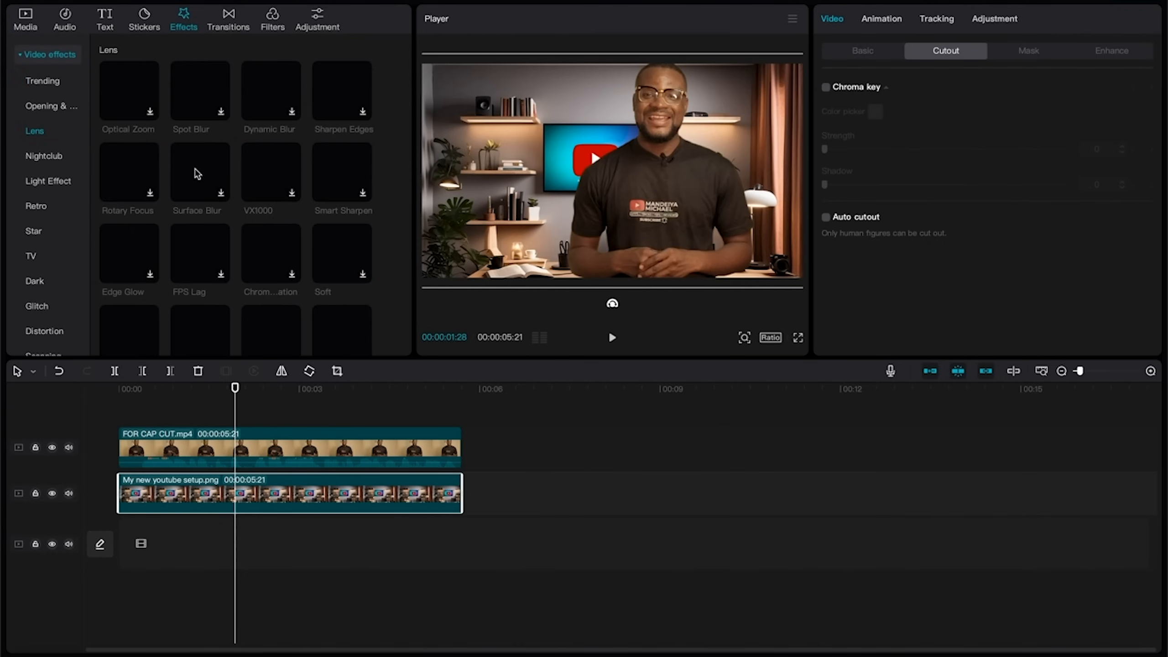
{"action": "scroll", "coordinate": [379, 226], "scroll_direction": "down", "scroll_amount": 2}
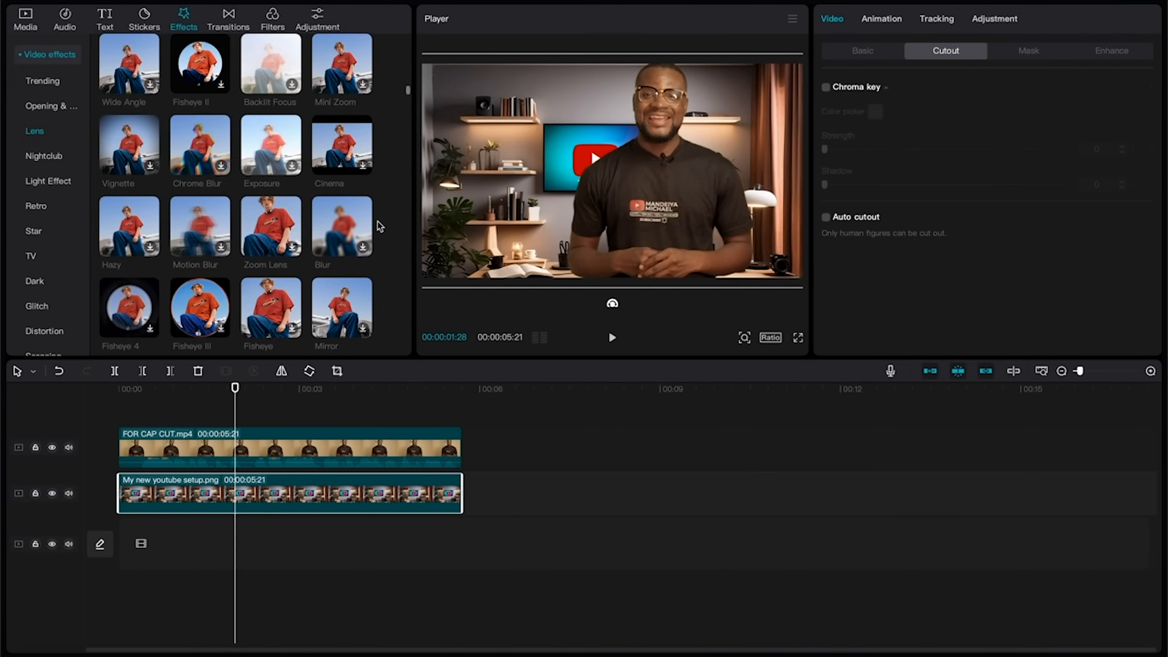
{"action": "left_click", "coordinate": [333, 227]}
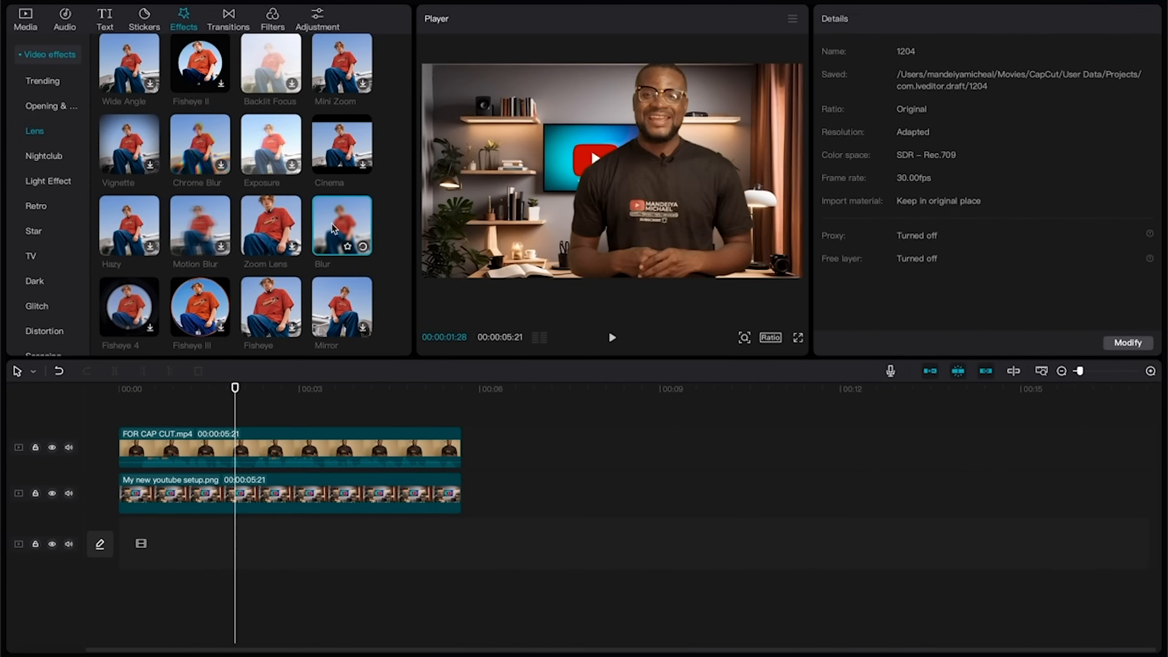
{"action": "left_click", "coordinate": [339, 506]}
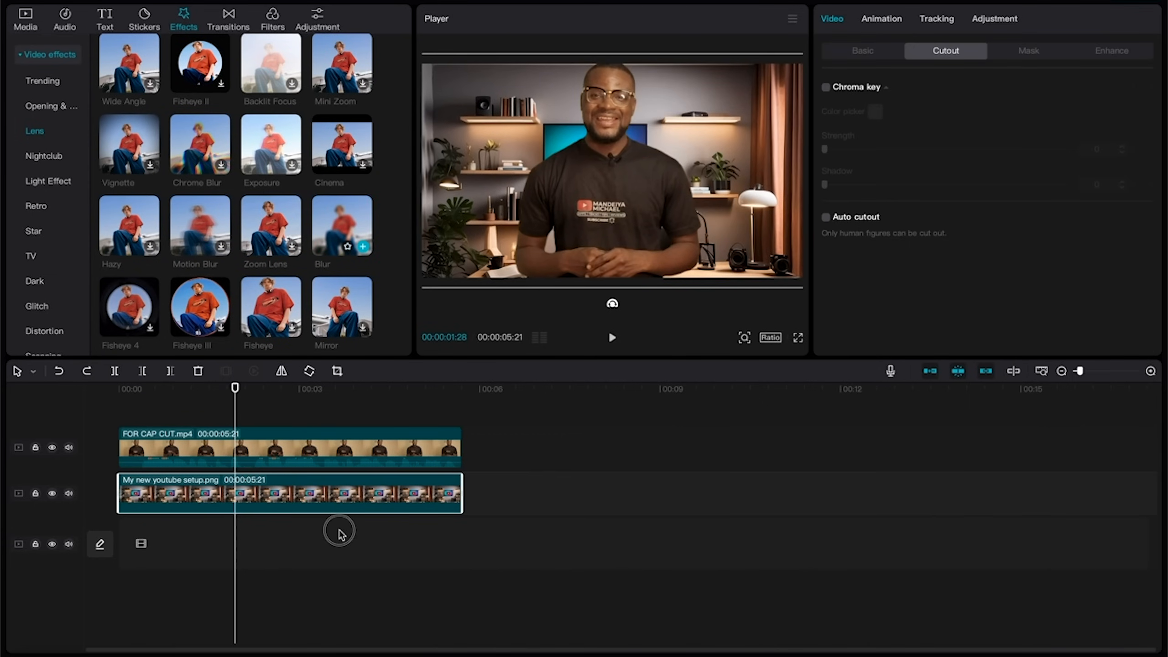
{"action": "left_click_drag", "start_coordinate": [323, 507], "coordinate": [307, 502]}
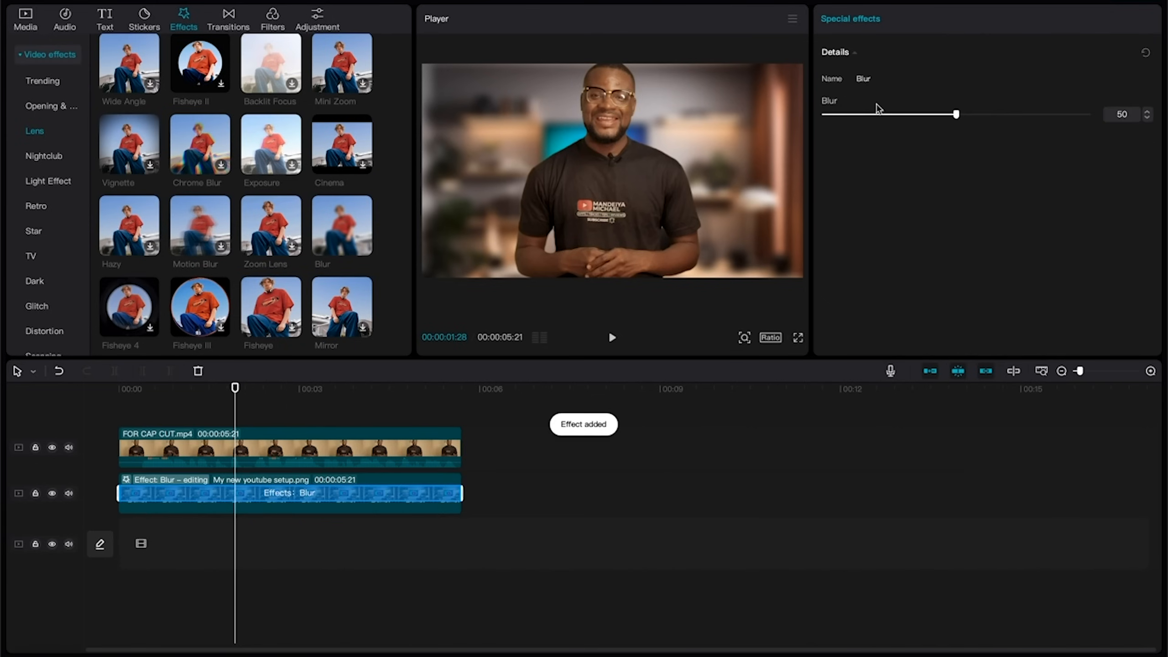
{"action": "left_click_drag", "start_coordinate": [956, 114], "coordinate": [872, 115]}
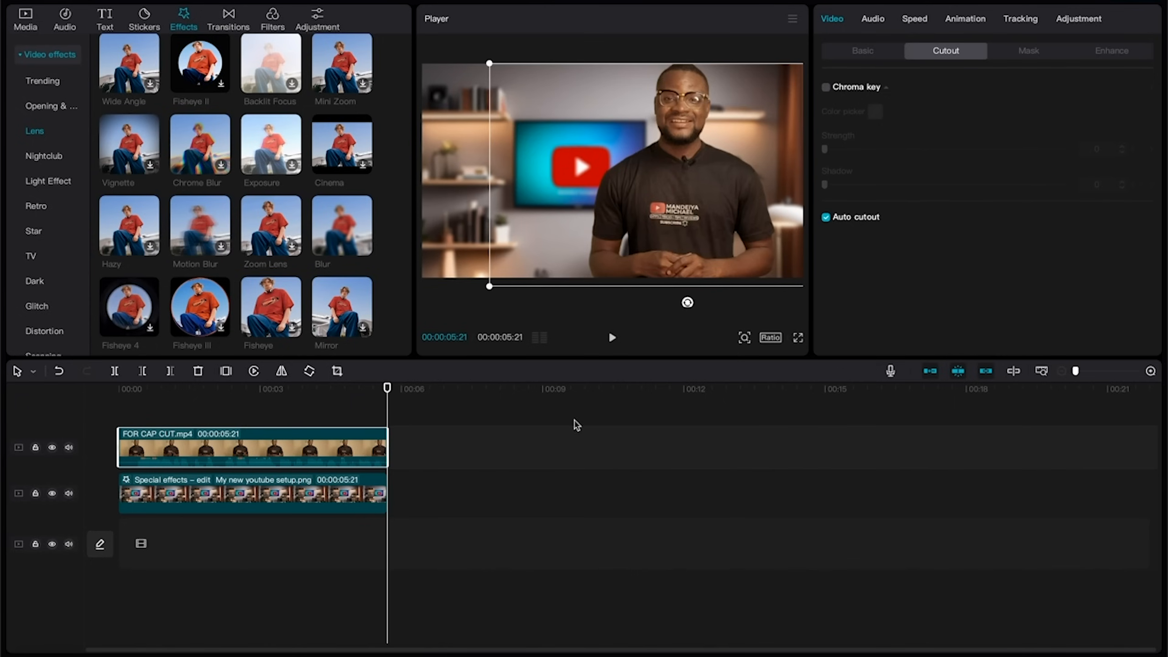
Apply the Black Panther filter to both the My new youtube setup.png background and the FOR CAP CUT.mp4 clip
{"action": "left_click", "coordinate": [578, 505]}
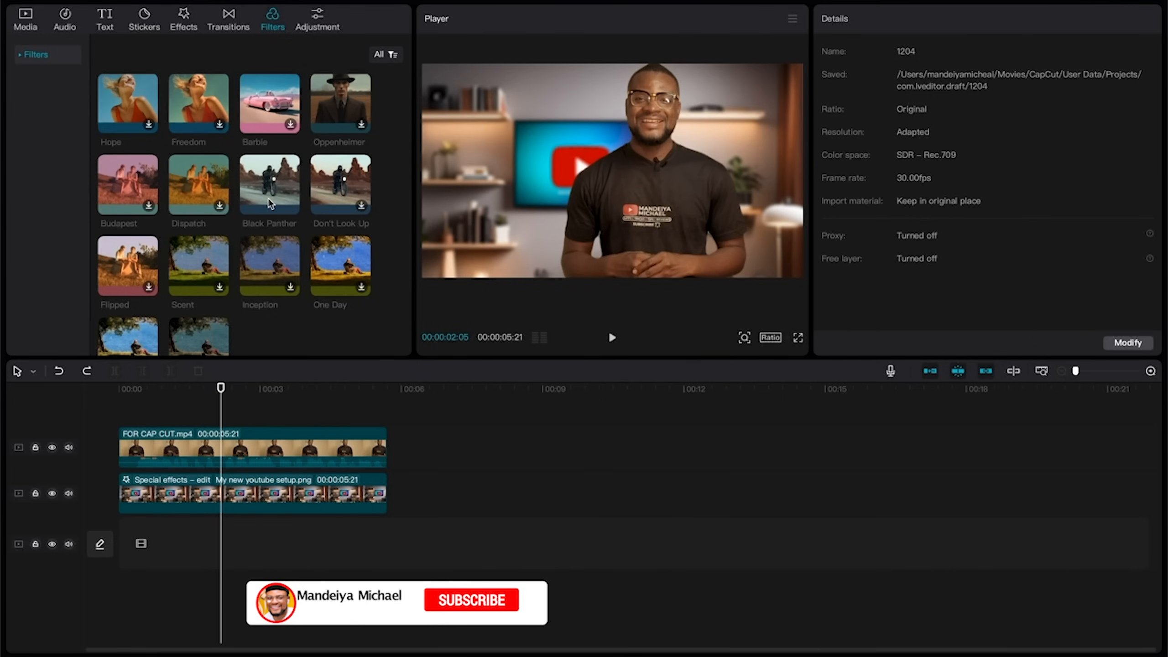
{"action": "scroll", "coordinate": [271, 203], "scroll_direction": "down", "scroll_amount": 10}
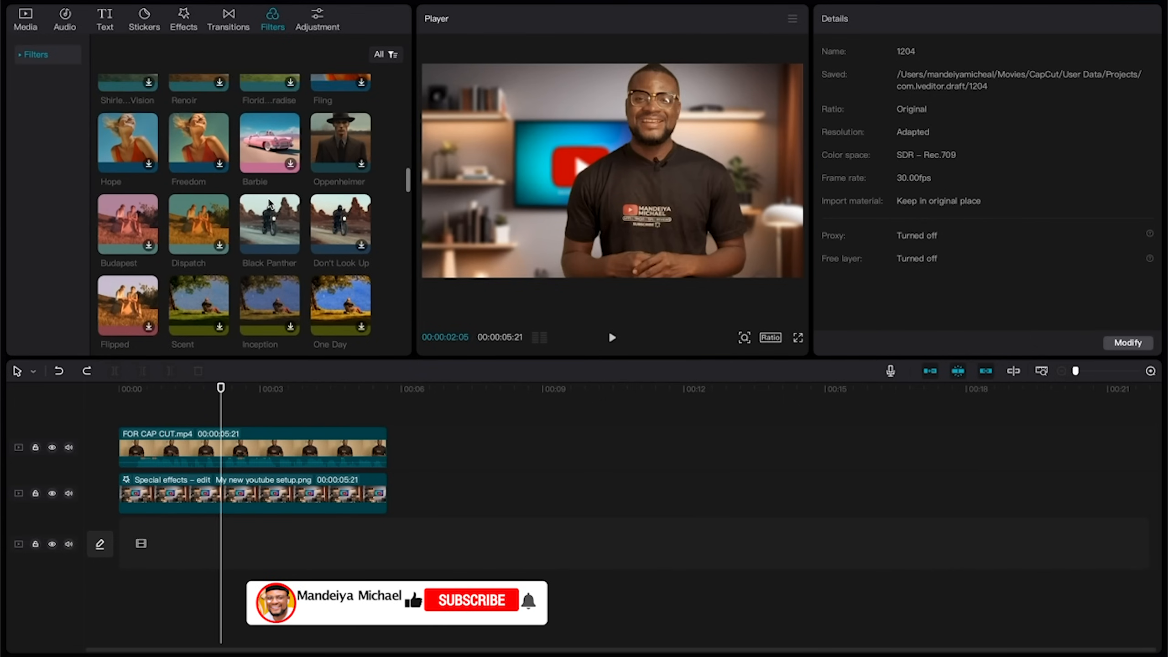
{"action": "scroll", "coordinate": [271, 202], "scroll_direction": "up", "scroll_amount": 5}
{"action": "scroll", "coordinate": [270, 203], "scroll_direction": "down", "scroll_amount": 6}
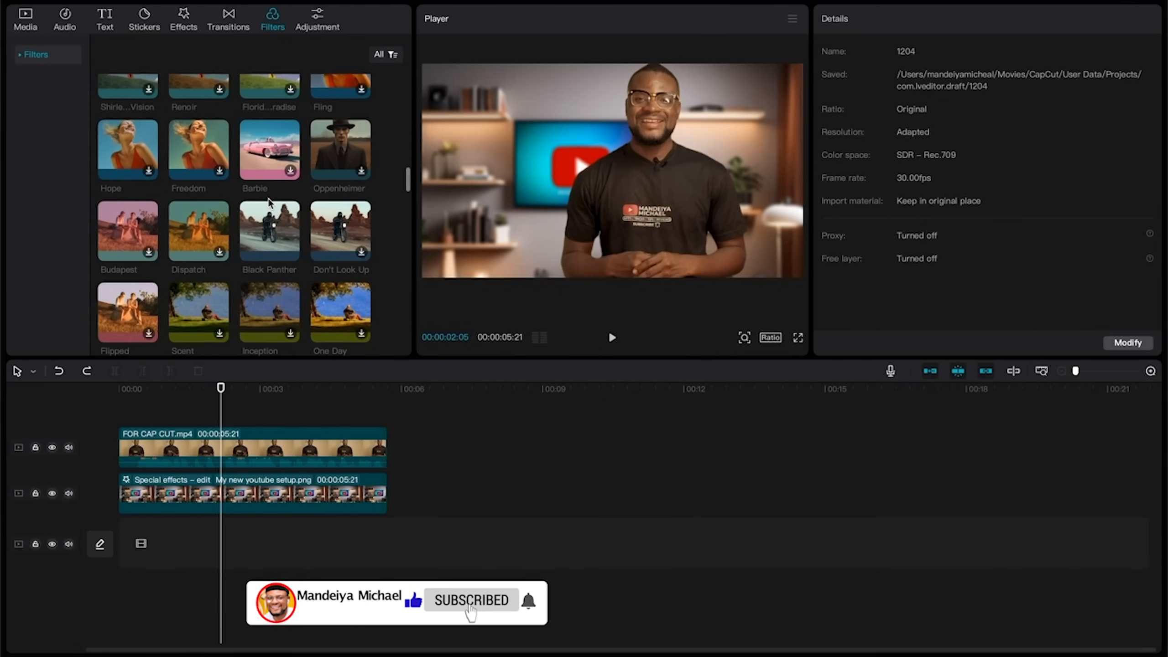
{"action": "scroll", "coordinate": [271, 202], "scroll_direction": "down", "scroll_amount": 1}
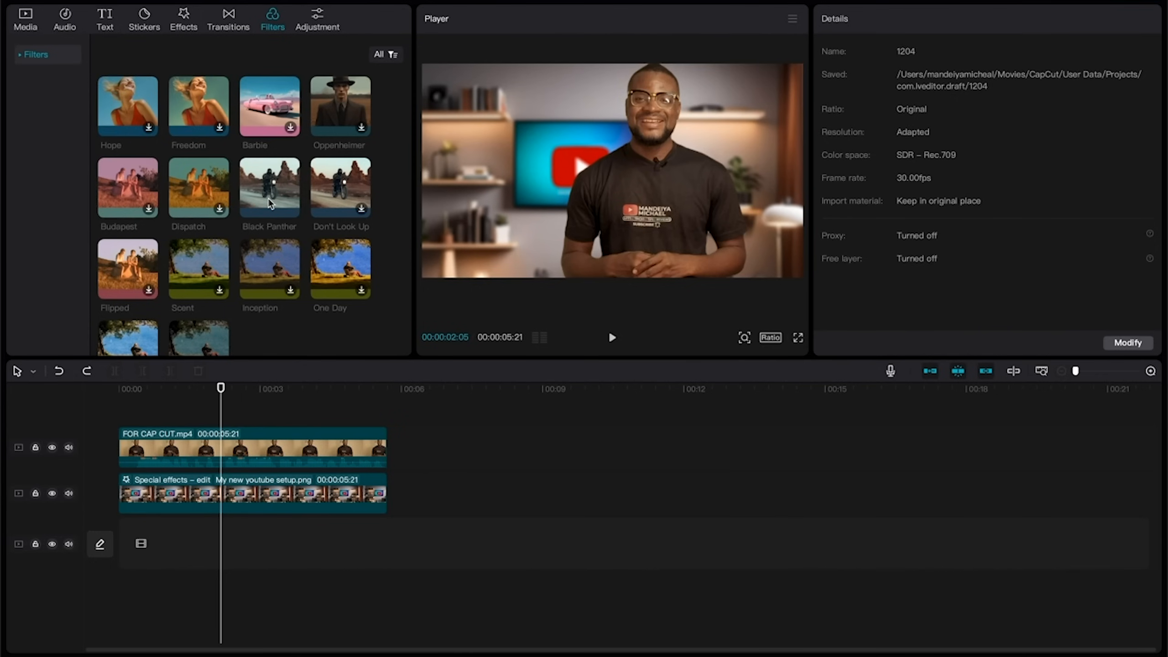
{"action": "left_click_drag", "start_coordinate": [275, 190], "coordinate": [214, 495]}
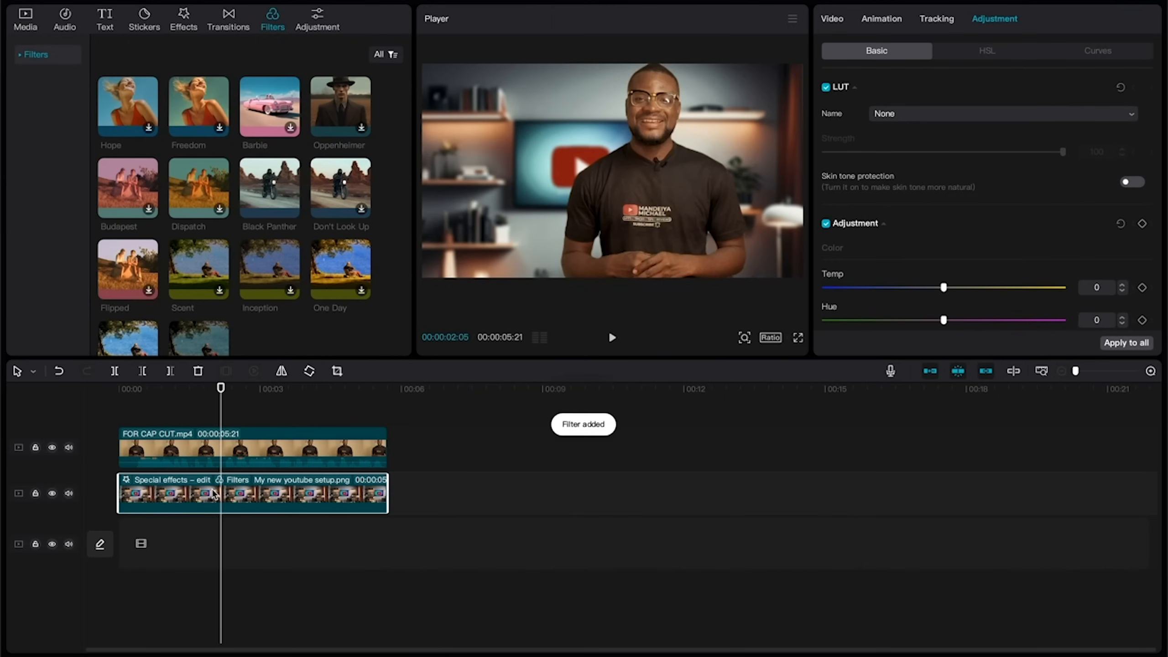
{"action": "left_click_drag", "start_coordinate": [272, 206], "coordinate": [233, 445]}
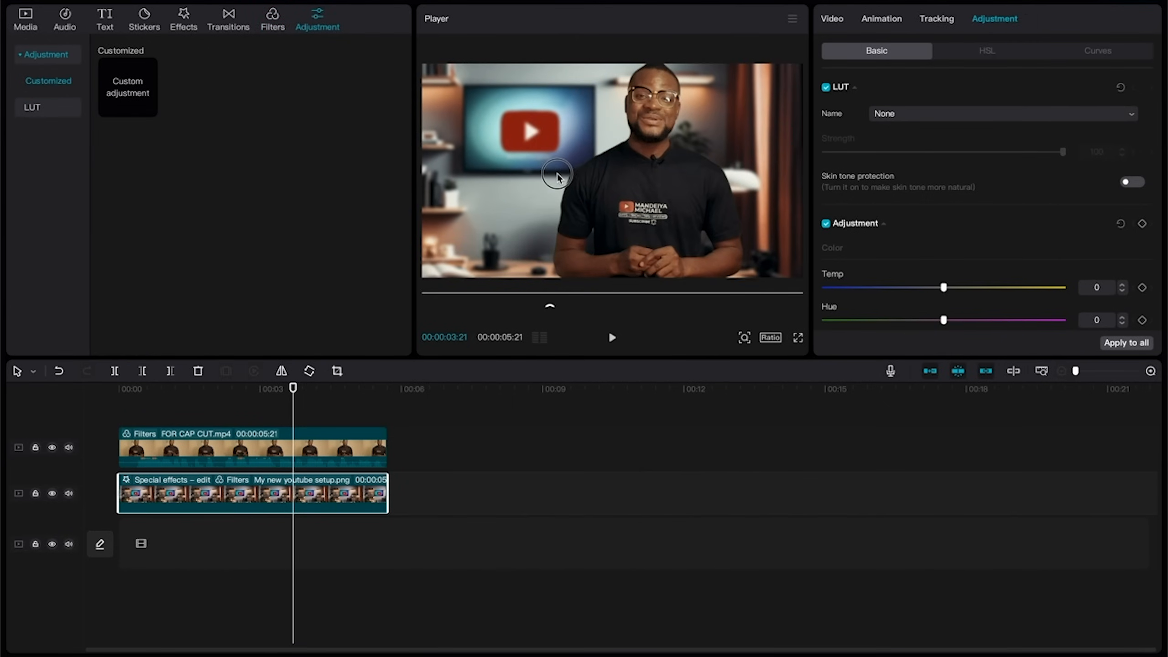
Reposition the background image in the frame so the whole YouTube screen sits beside the presenter
{"action": "left_click_drag", "start_coordinate": [545, 178], "coordinate": [552, 177]}
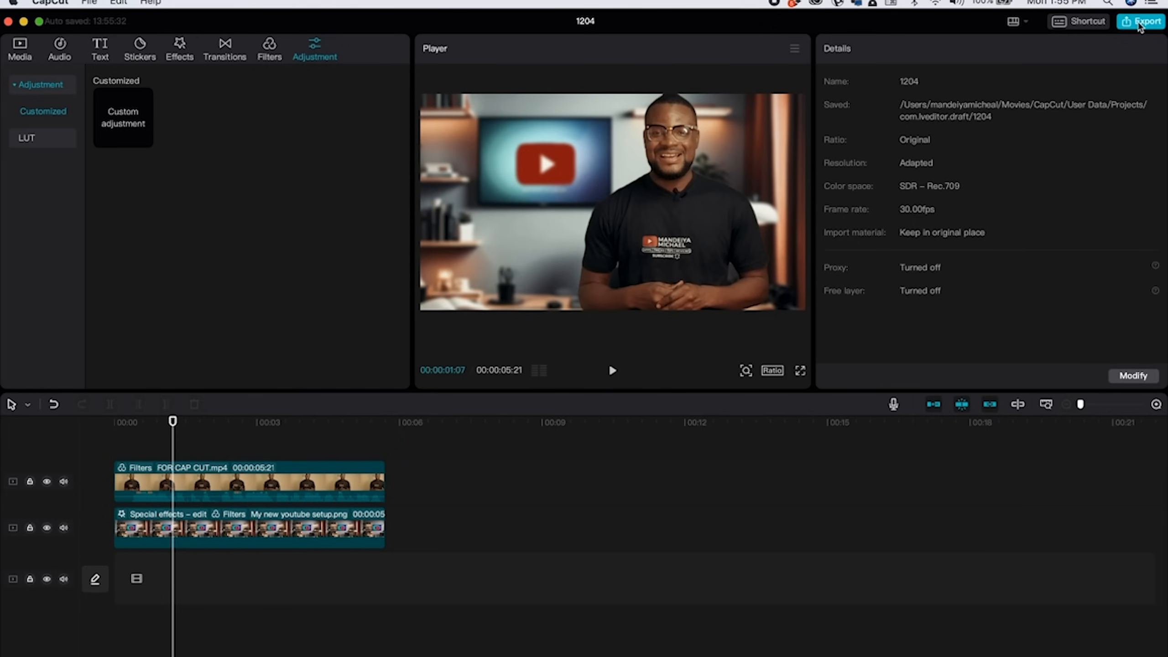
Open the export settings for the finished 1204 project
{"action": "left_click", "coordinate": [1140, 23]}
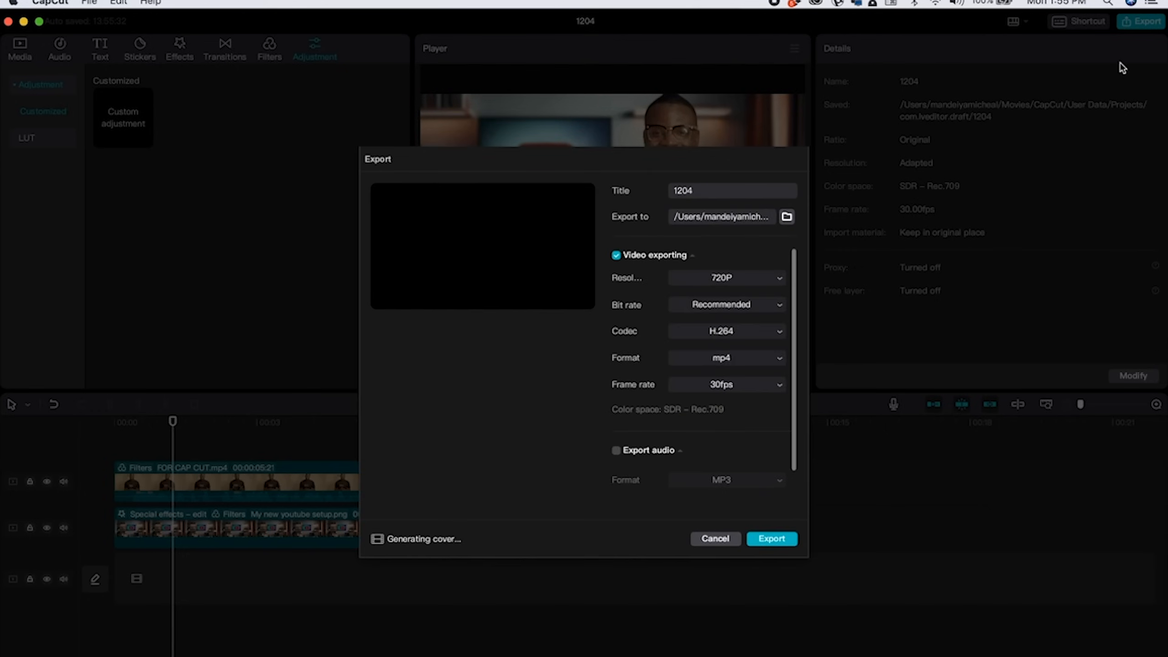